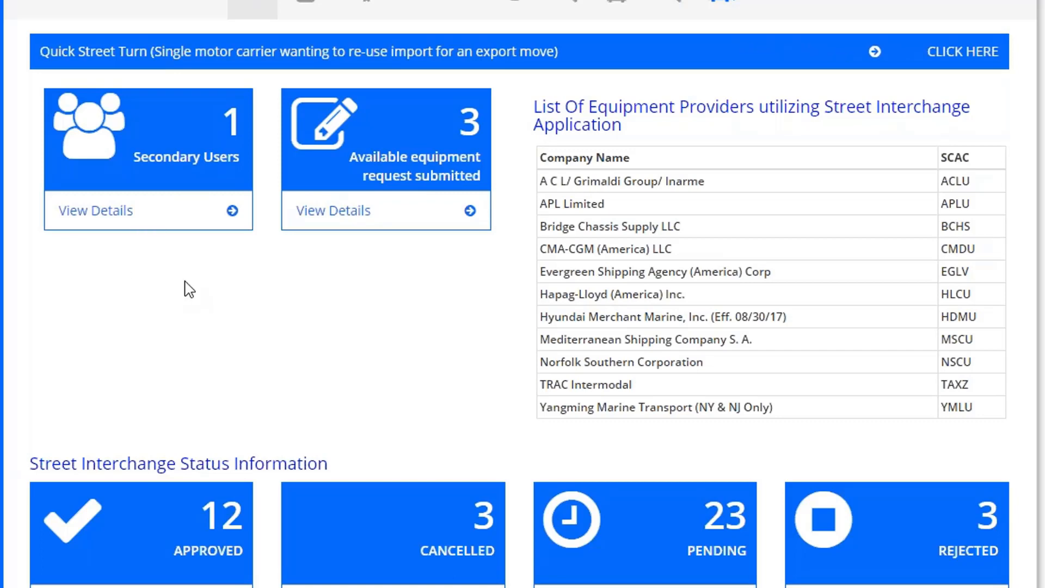
Step: Grant the listed secondary user the Initiate Interchange & Approve permission and confirm the permission update
scroll(189, 288, up, 2)
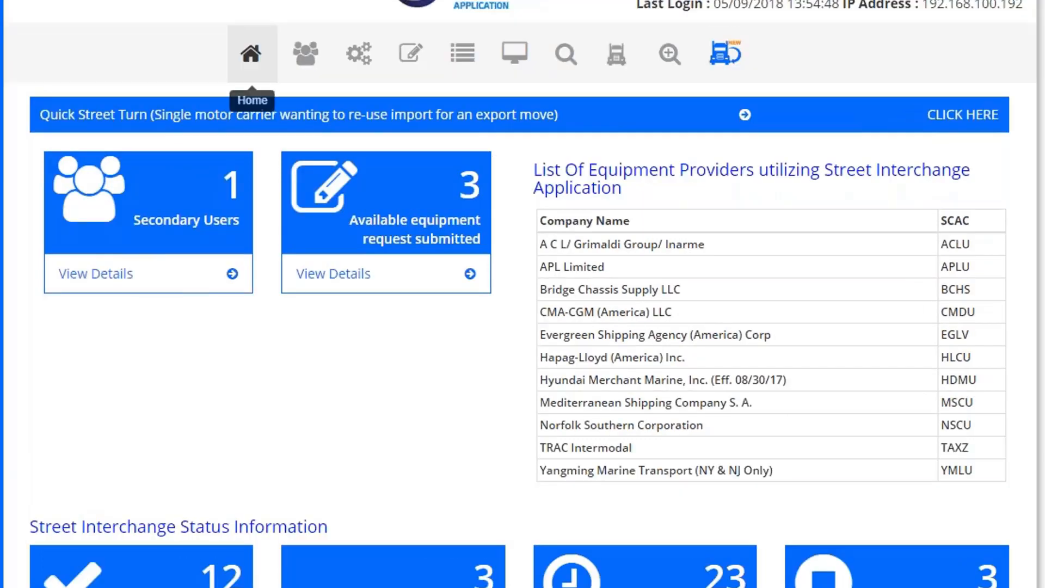
click(309, 61)
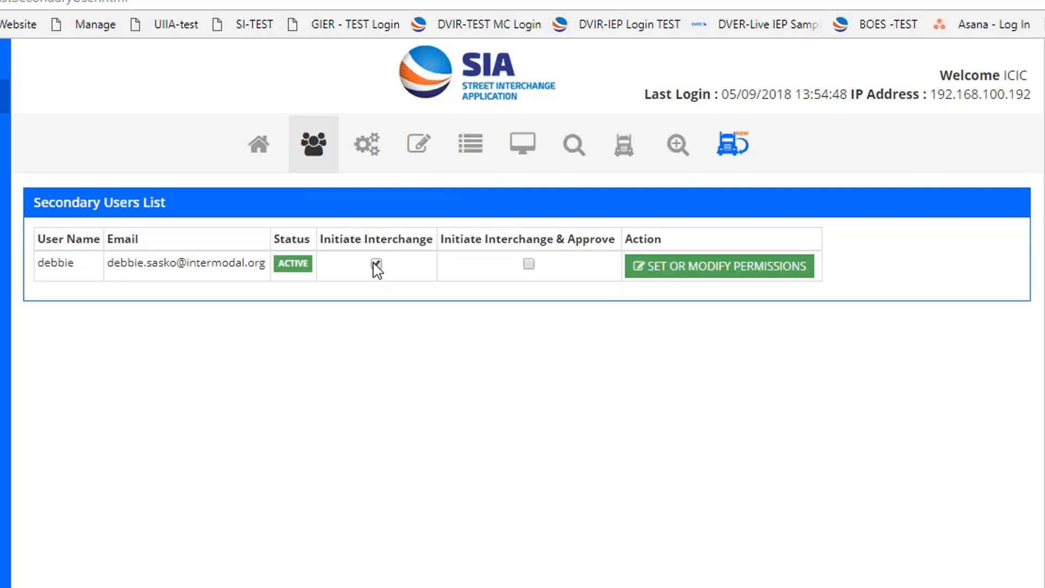
click(529, 265)
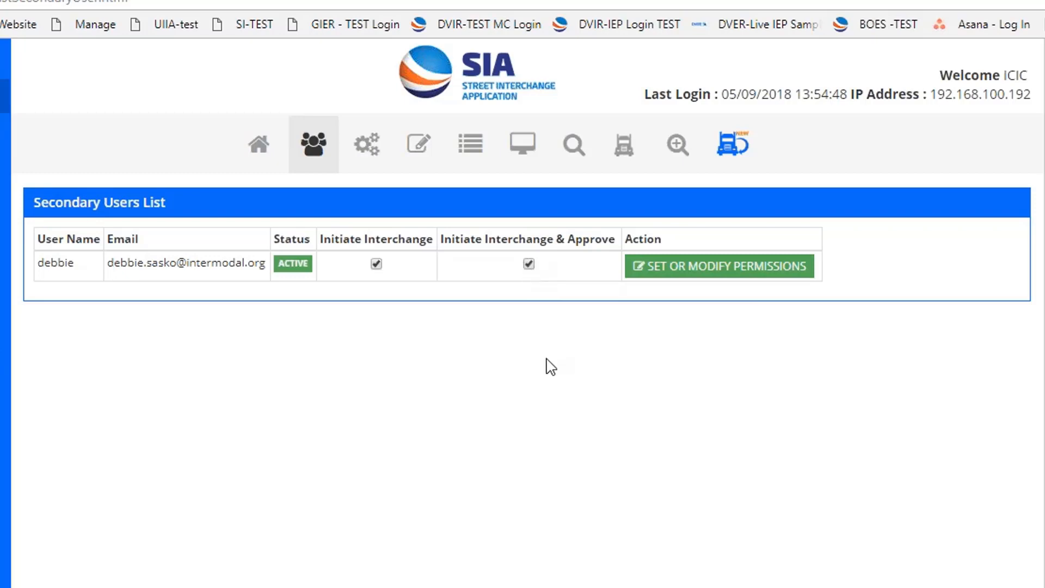
click(675, 270)
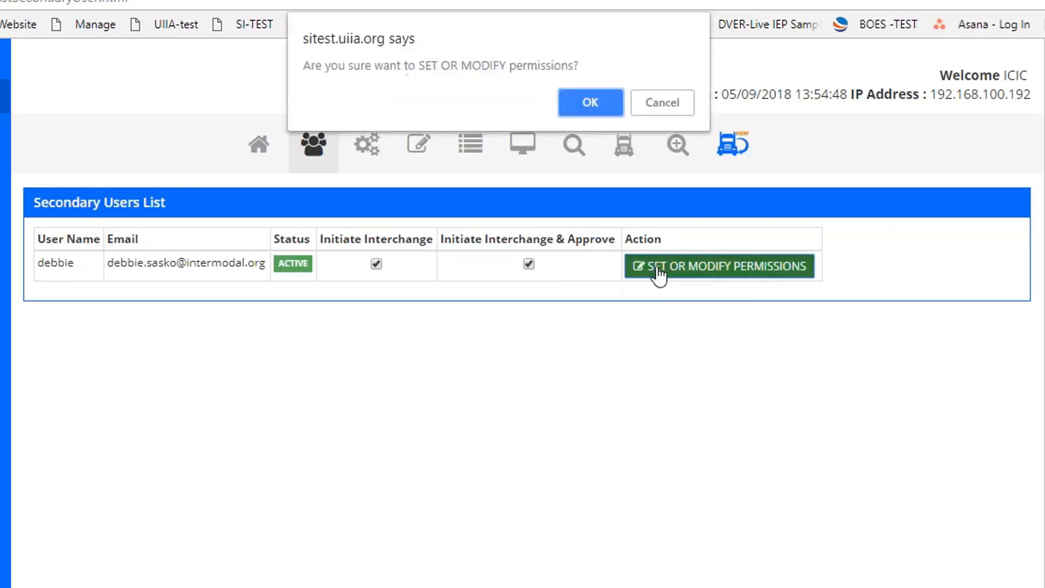
click(591, 103)
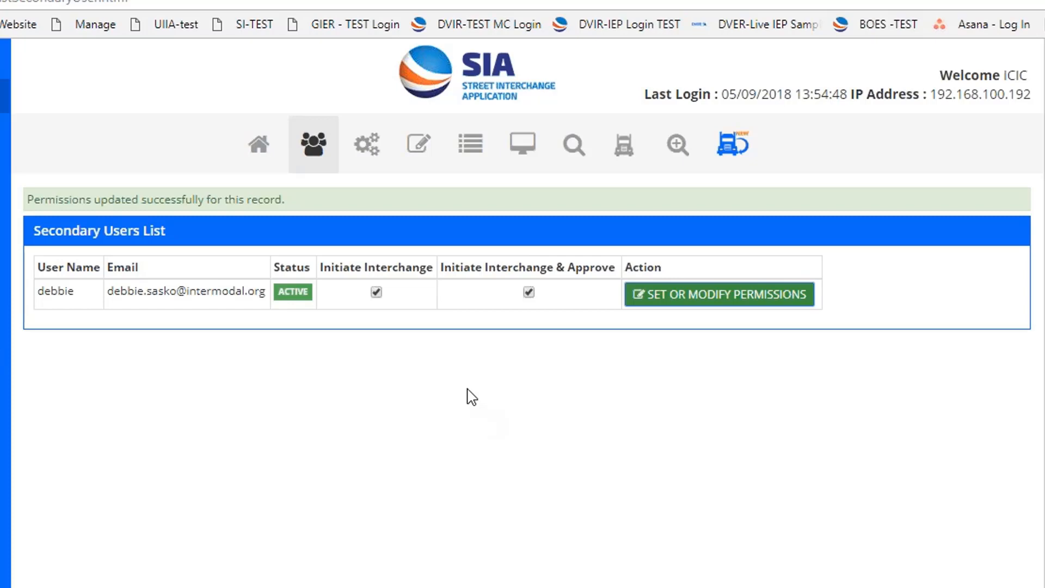
Step: View the Method of Communication settings, and start an available equipment notification with Hyundai Merchant Marine, Inc. (HDMU) as container provider
click(367, 146)
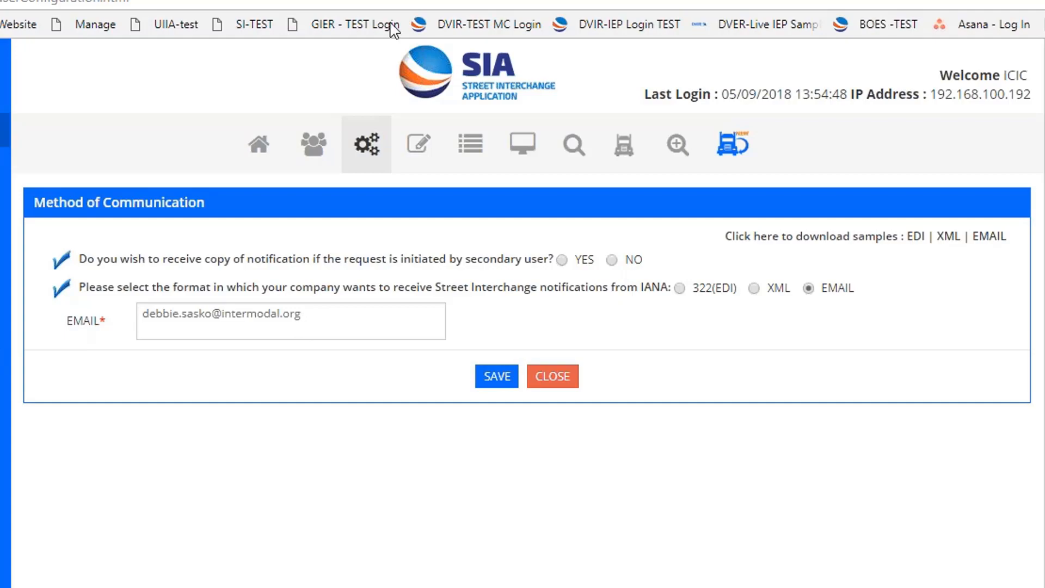
click(422, 153)
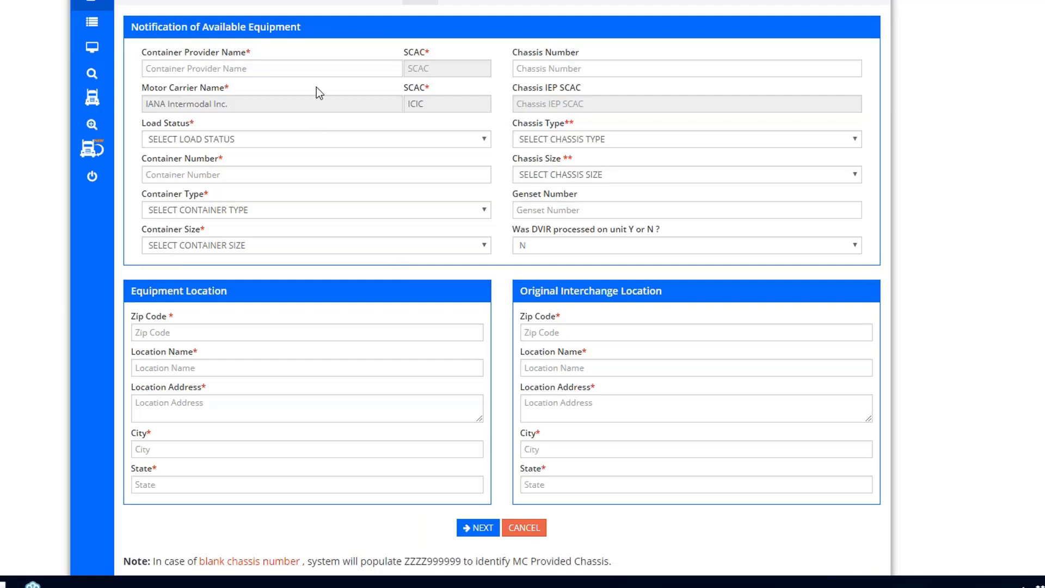
click(197, 67)
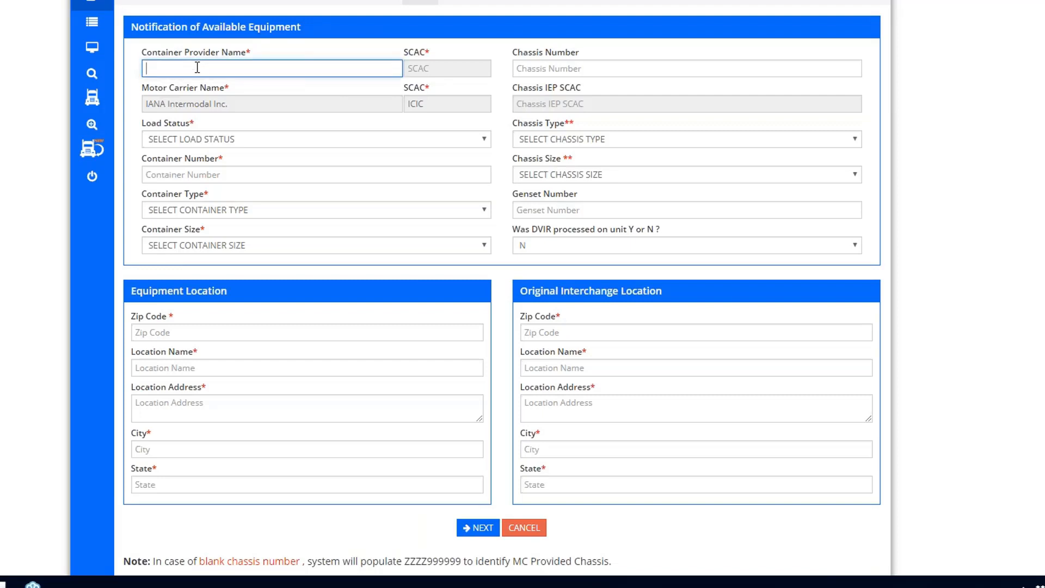
text(HDM)
click(191, 86)
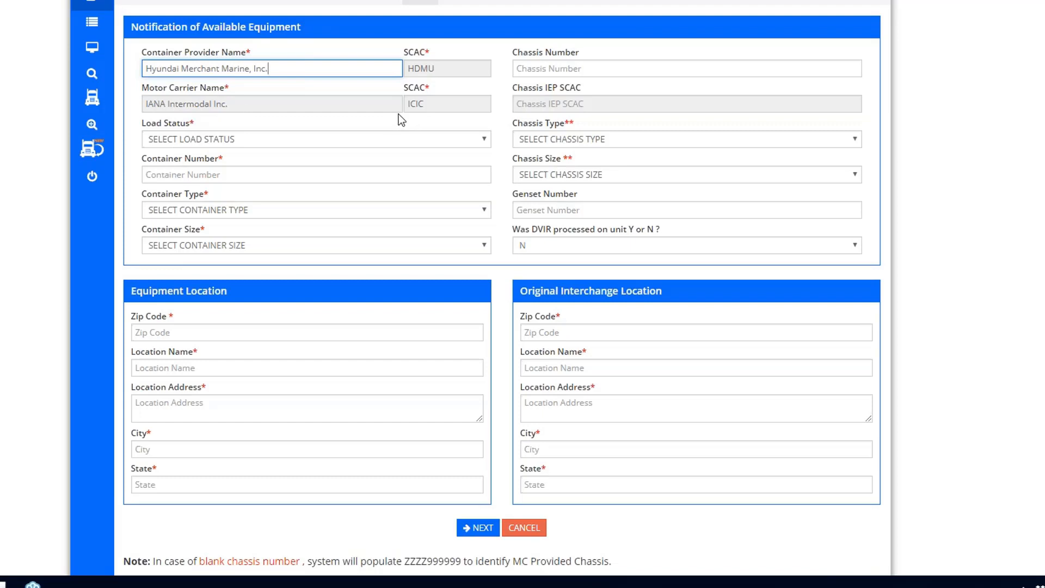
Step: Set the notification's load status to EMPTY, container type to Dry and container size to 20
click(179, 139)
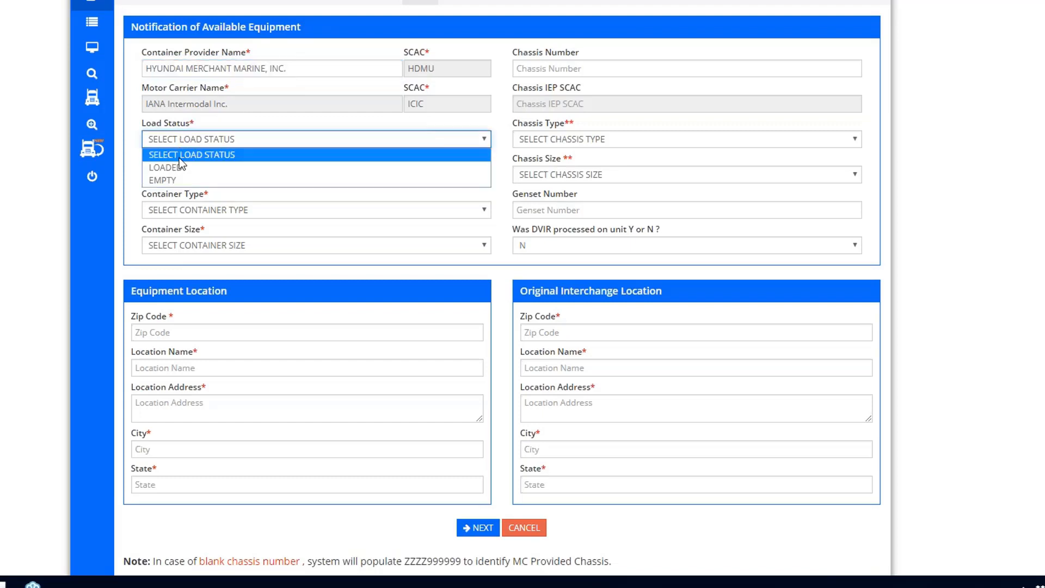
click(174, 179)
click(187, 211)
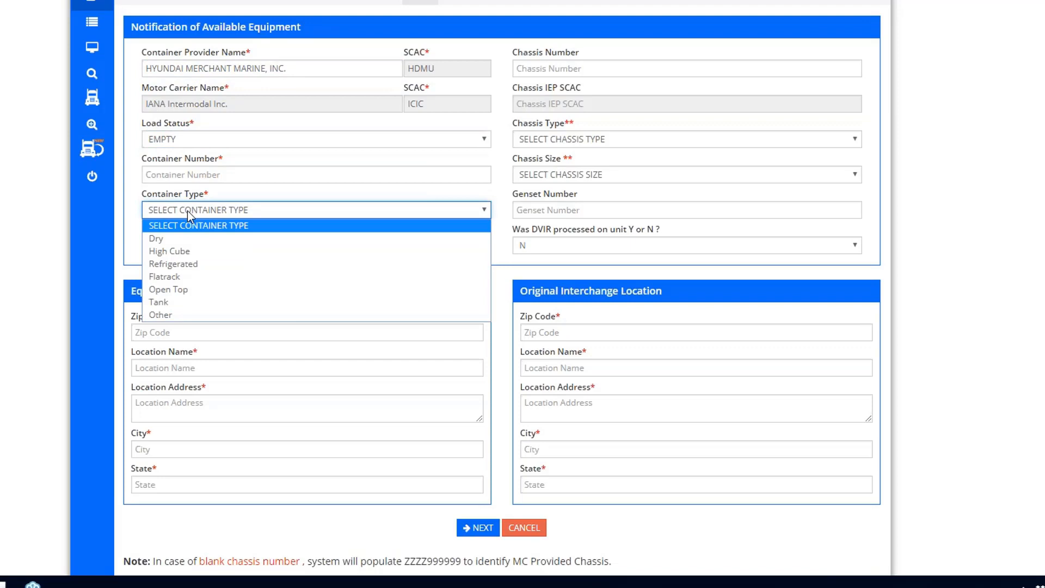
click(174, 237)
click(209, 245)
click(220, 272)
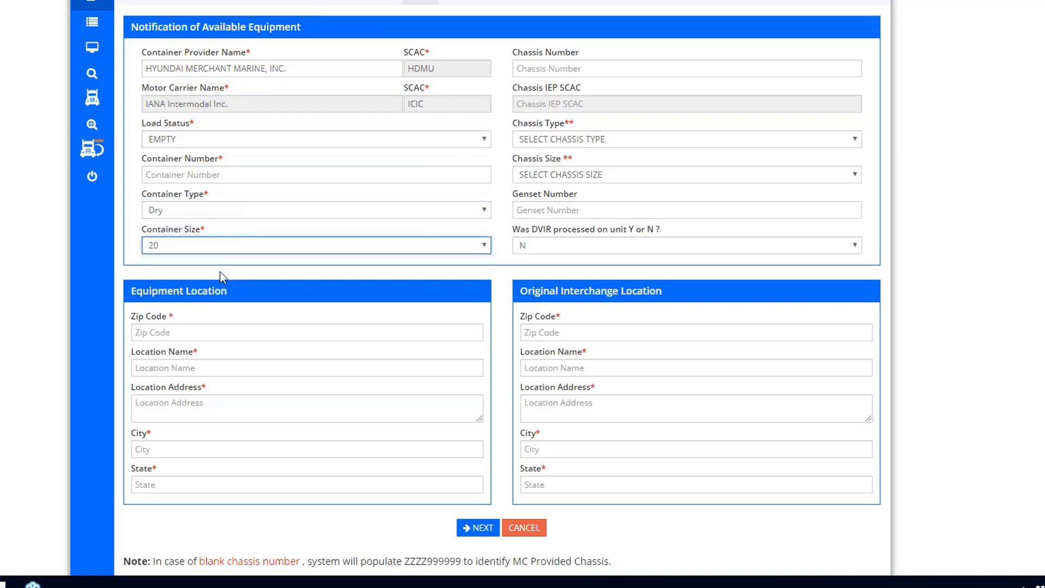
Step: Enter chassis number KKLZ103411 with chassis type Chassis and chassis size 20
click(552, 66)
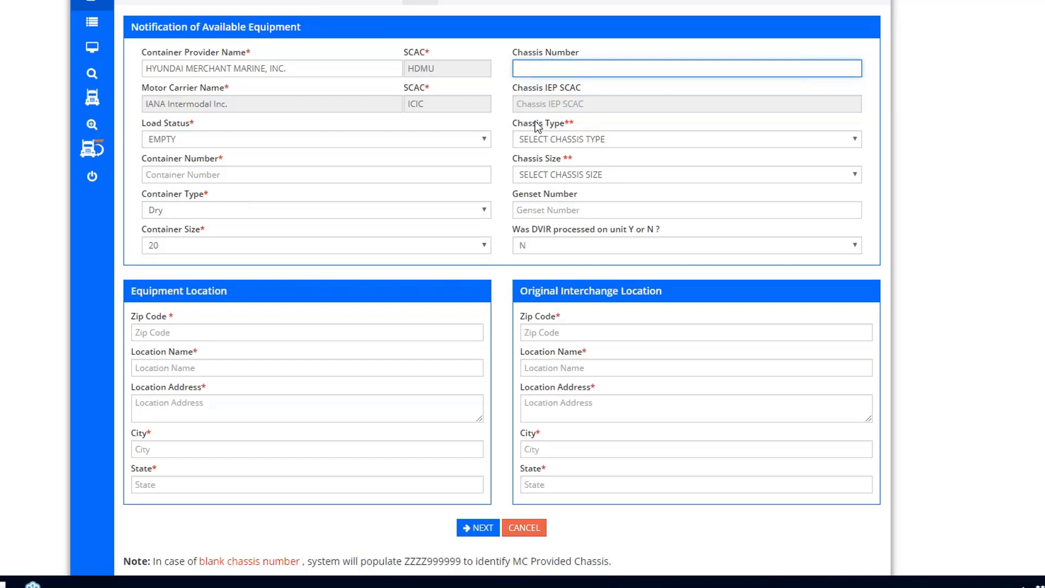
text(KKLZ103411)
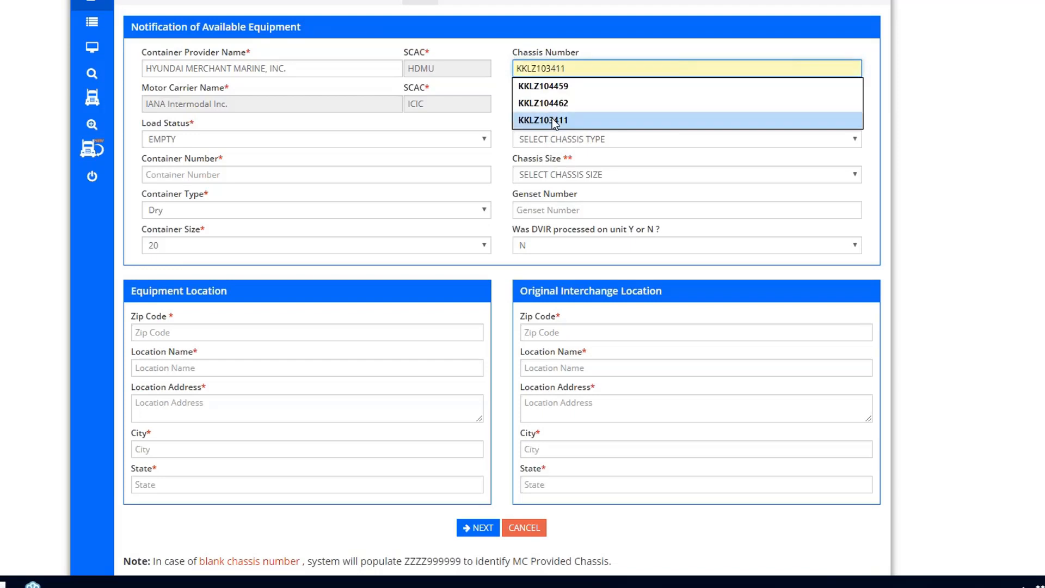
click(555, 120)
click(529, 140)
click(534, 168)
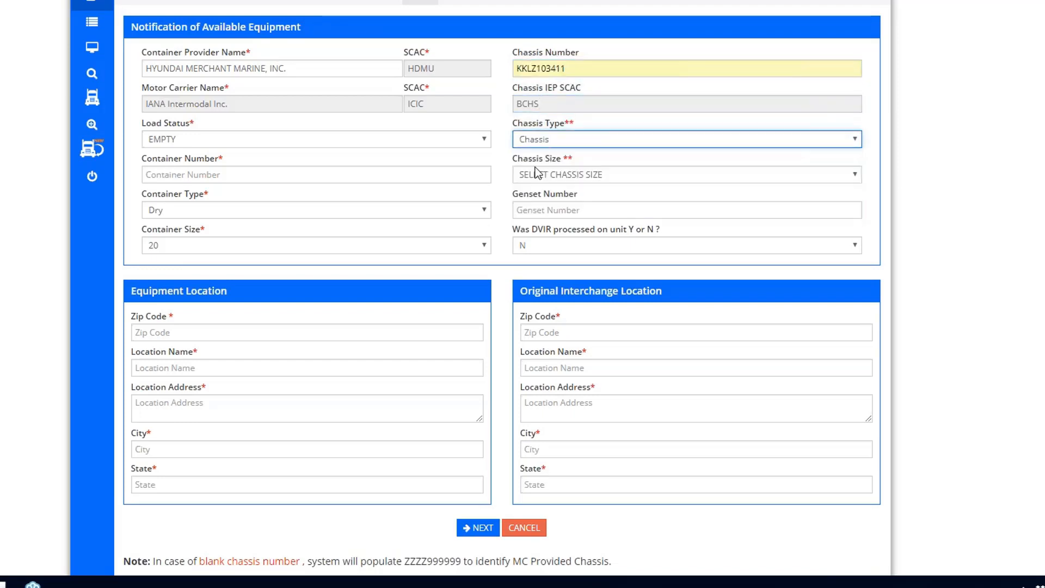
click(542, 177)
click(539, 201)
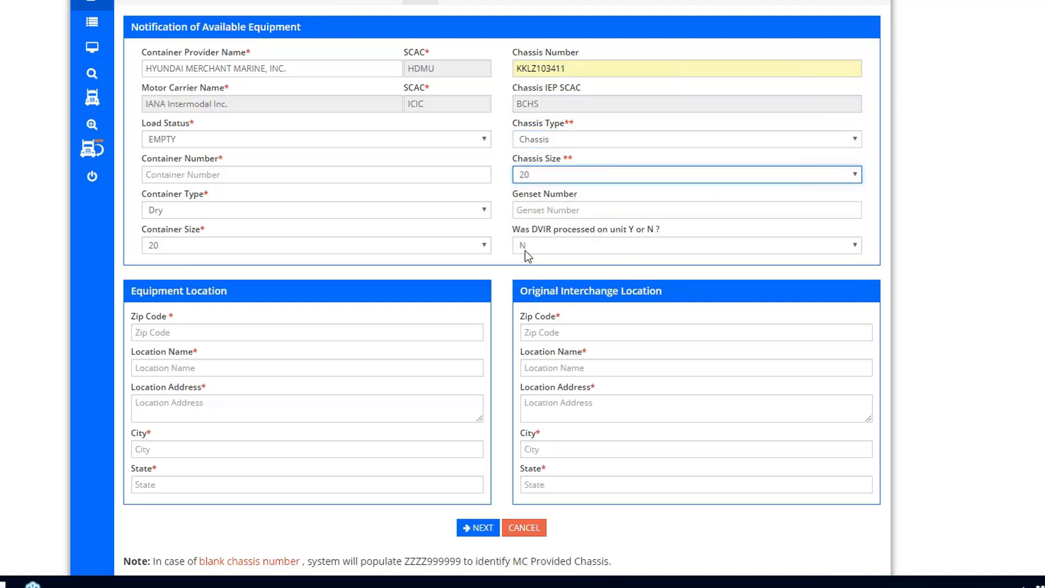
Step: Look up zip codes containing 21 to set the equipment location to CDI and the original interchange location to COWAN SYSTEMS, LLC, both in Baltimore
click(175, 333)
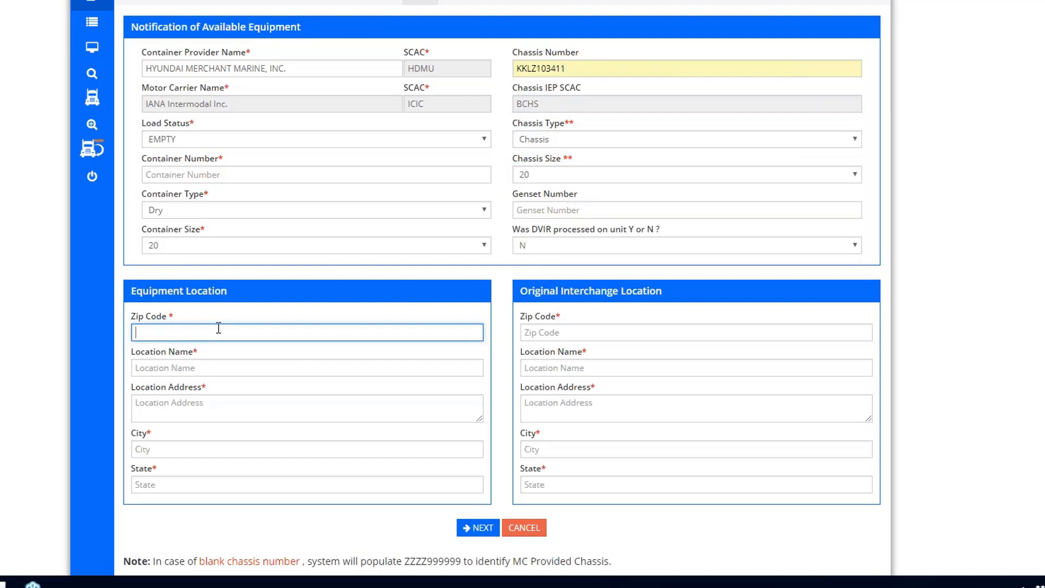
text(21)
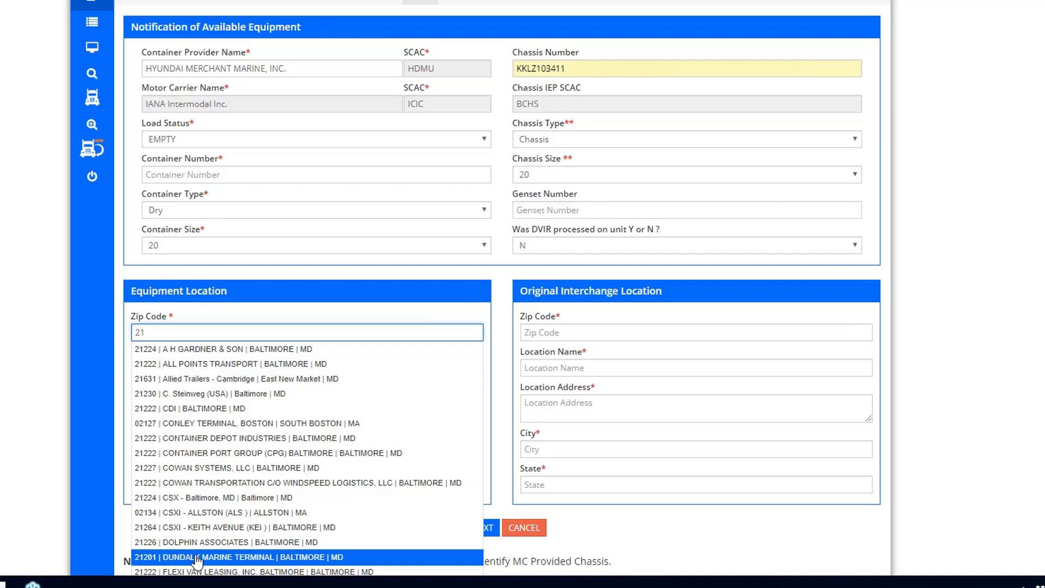
click(204, 413)
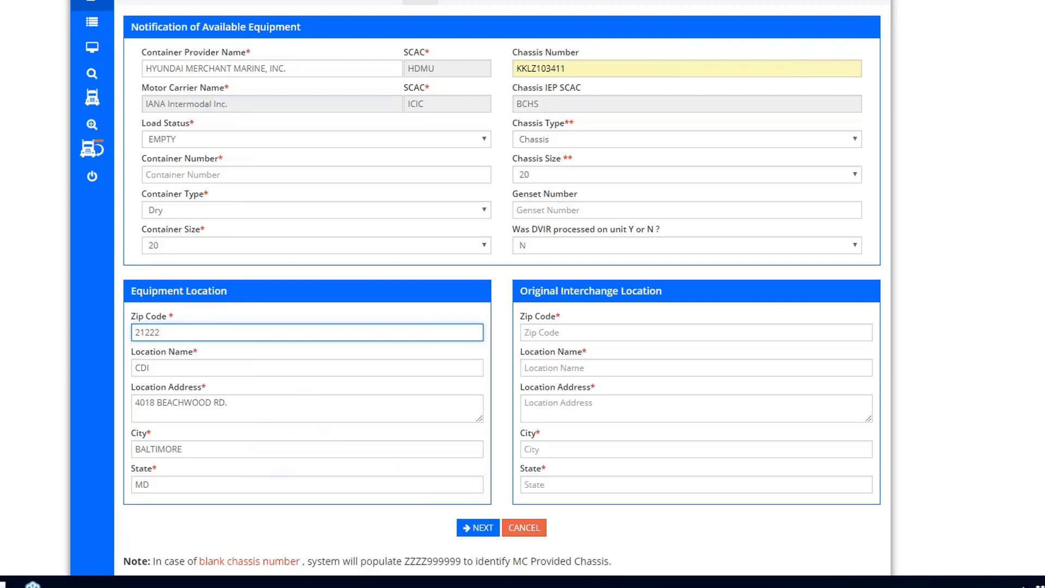
click(543, 332)
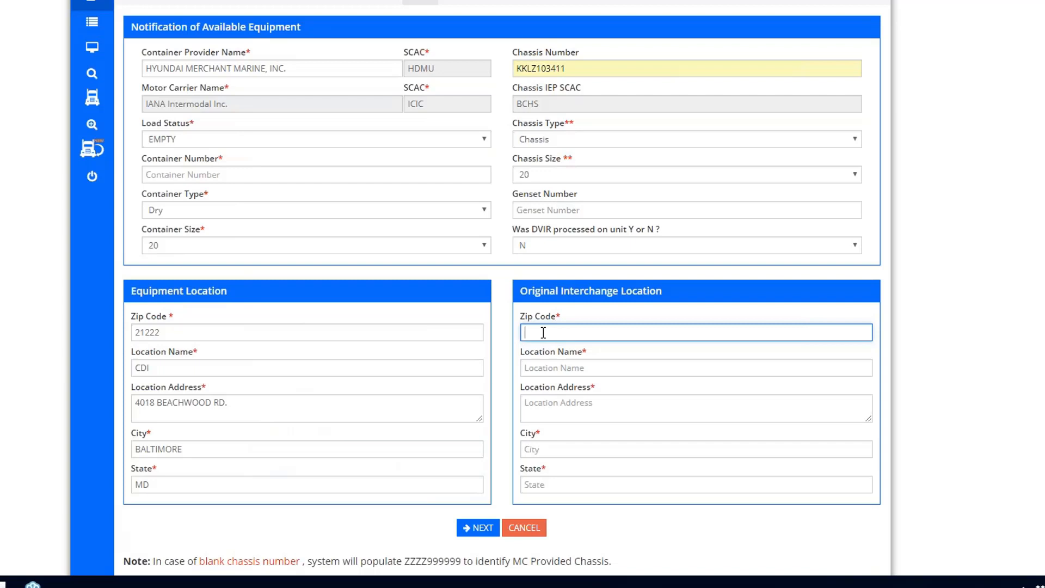
text(21)
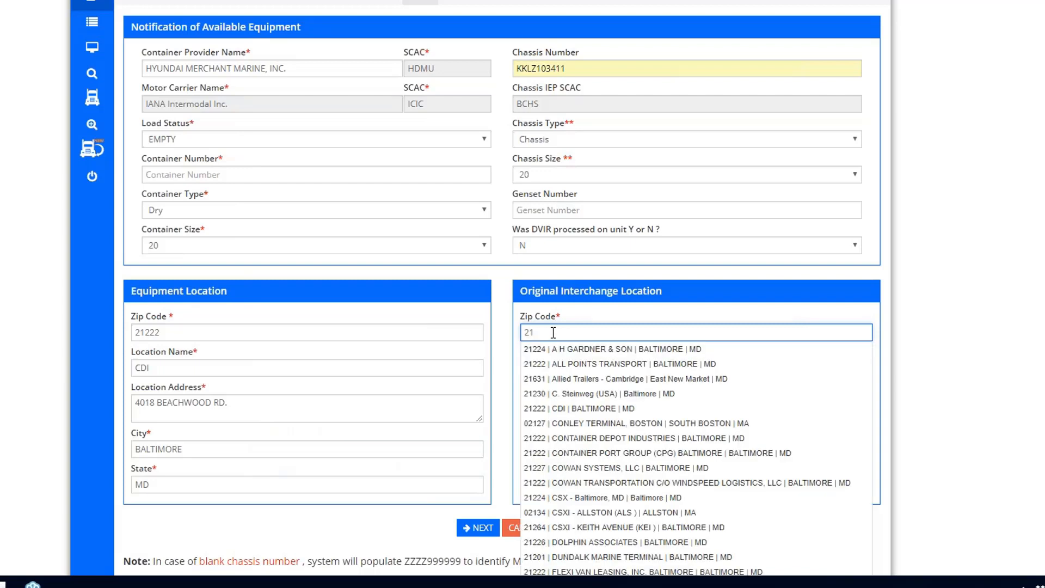
click(605, 469)
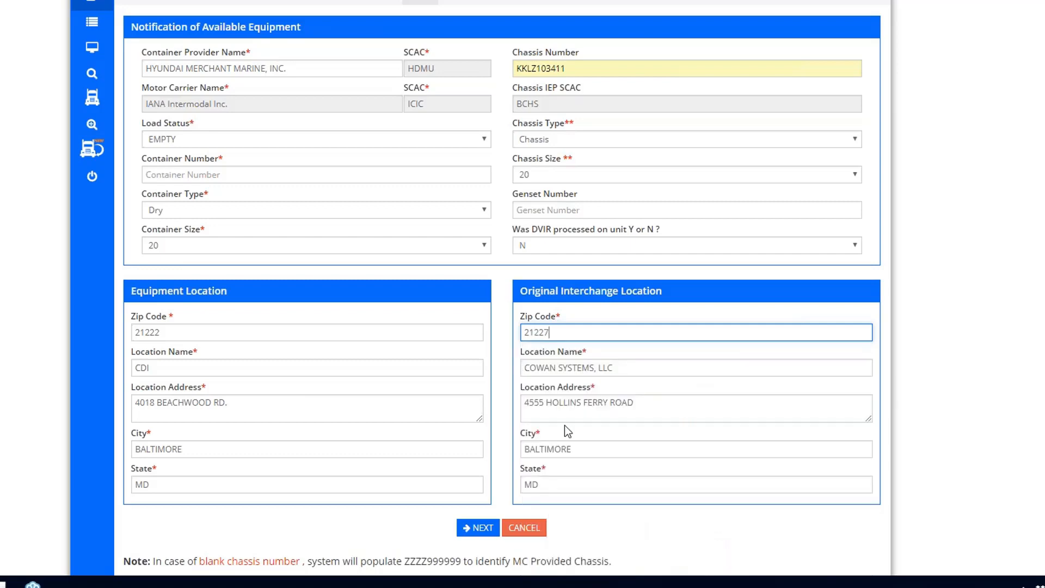
Step: Enter container number HDMU221144, then submit and confirm the notification of available equipment
click(483, 528)
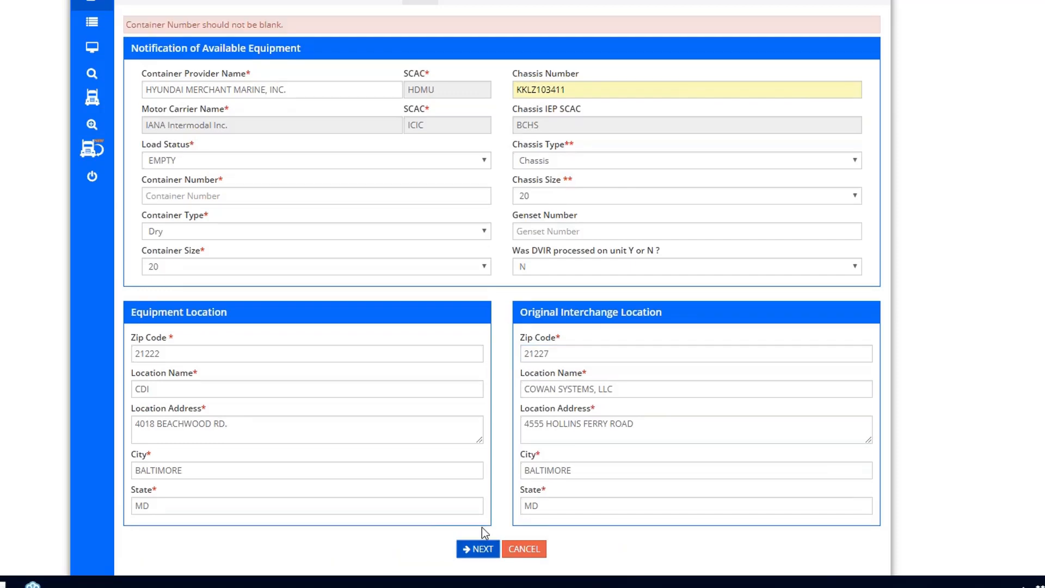
click(206, 195)
text(HDMU2)
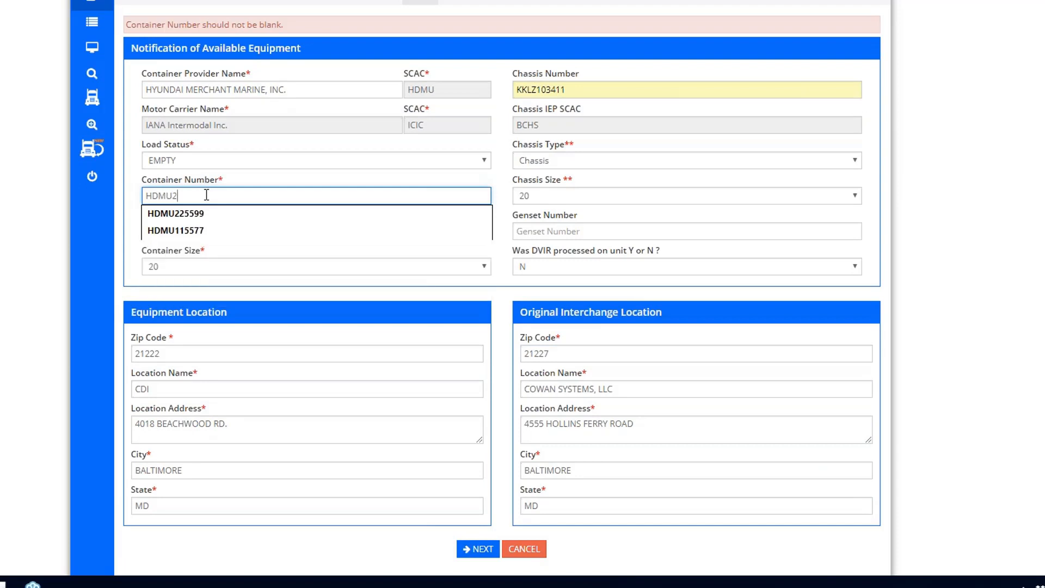
text(21144)
click(478, 548)
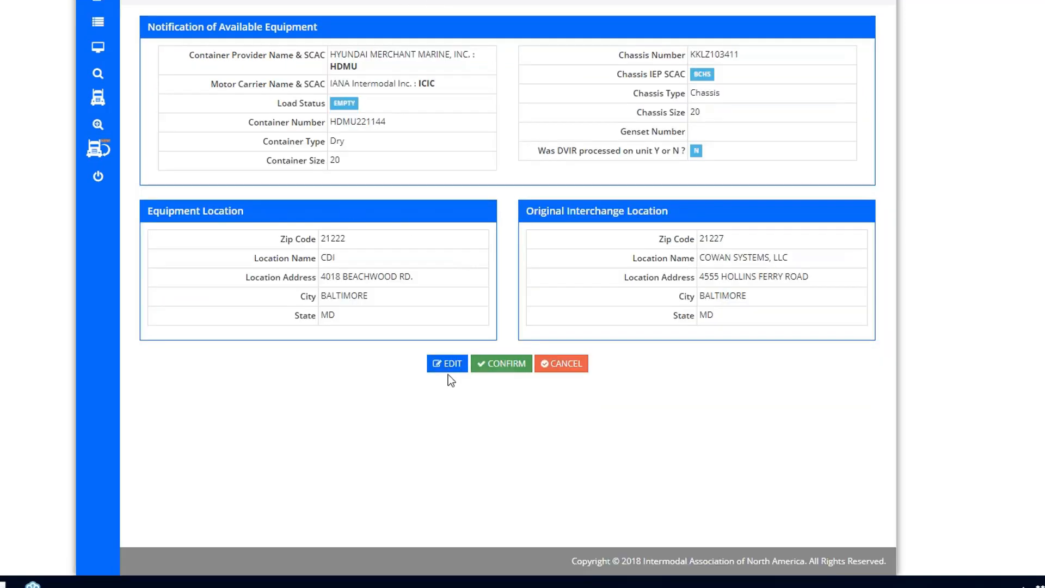
click(507, 364)
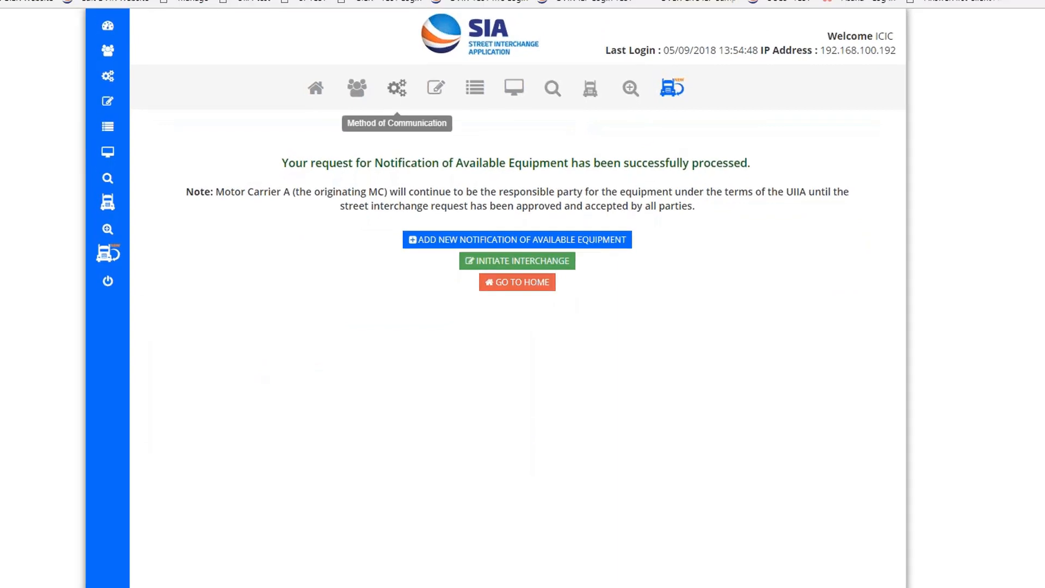
Step: Open the search page for available equipment notifications and examine its listed requests
click(435, 88)
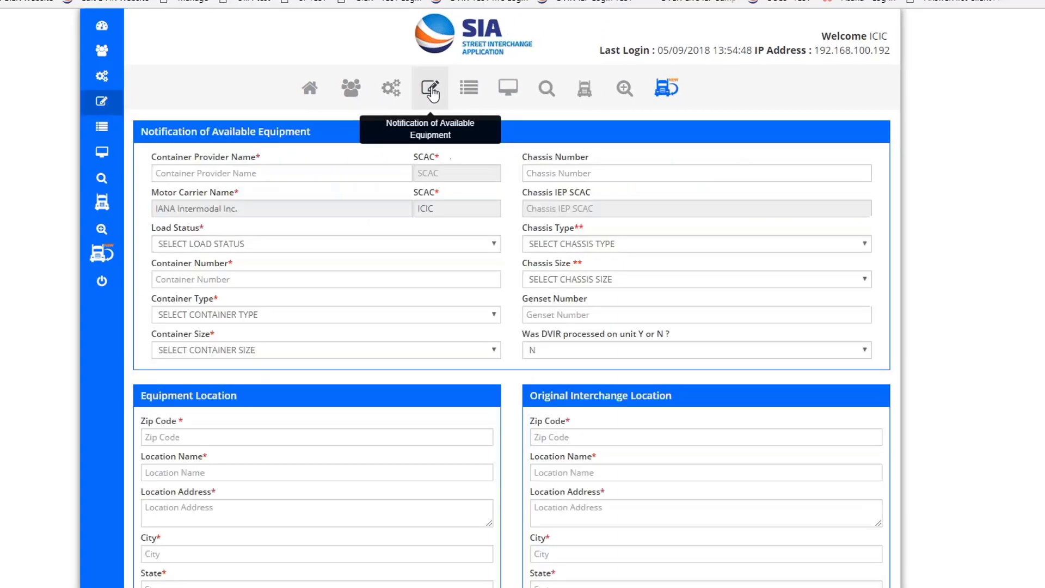
click(546, 88)
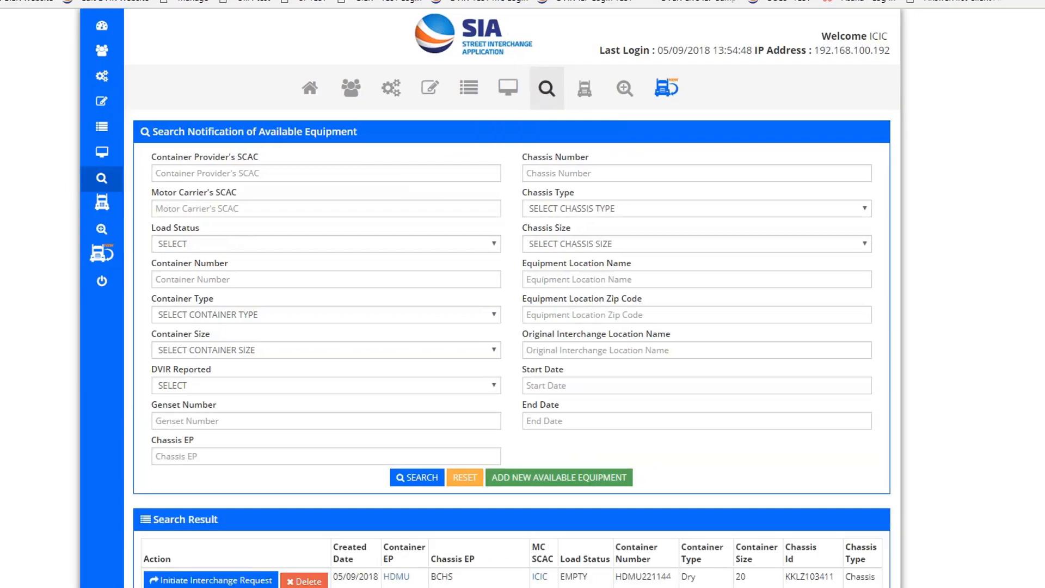
scroll(512, 294, down, 3)
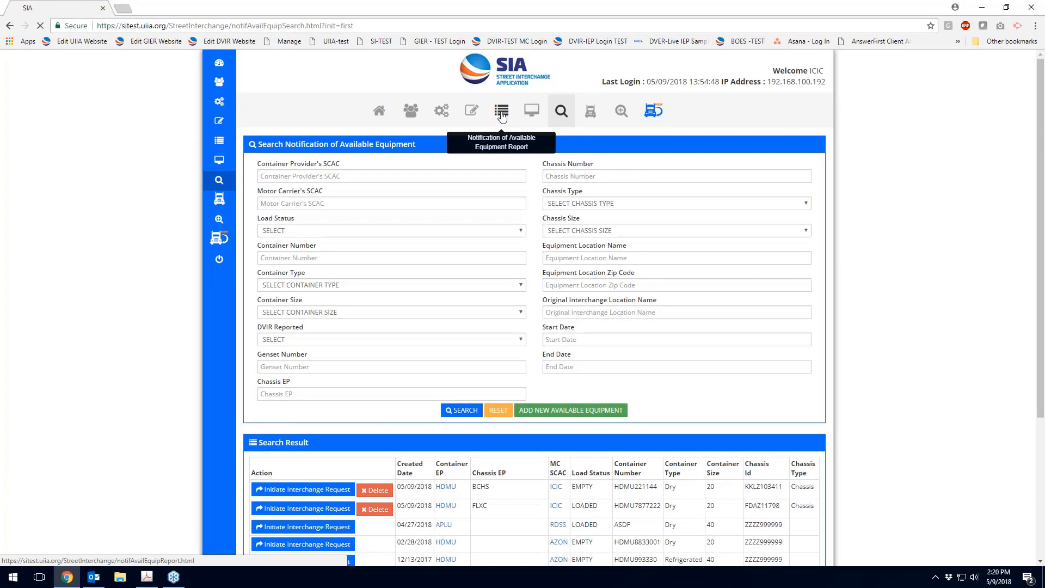
Step: Run the Notification of Available Equipment Report without filters and review the listed records
click(495, 108)
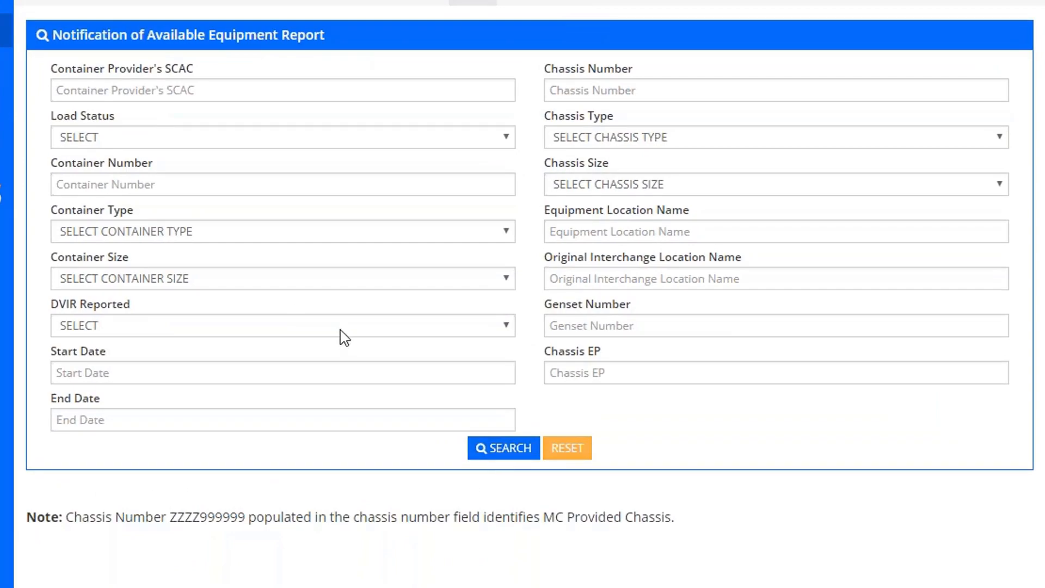
click(501, 452)
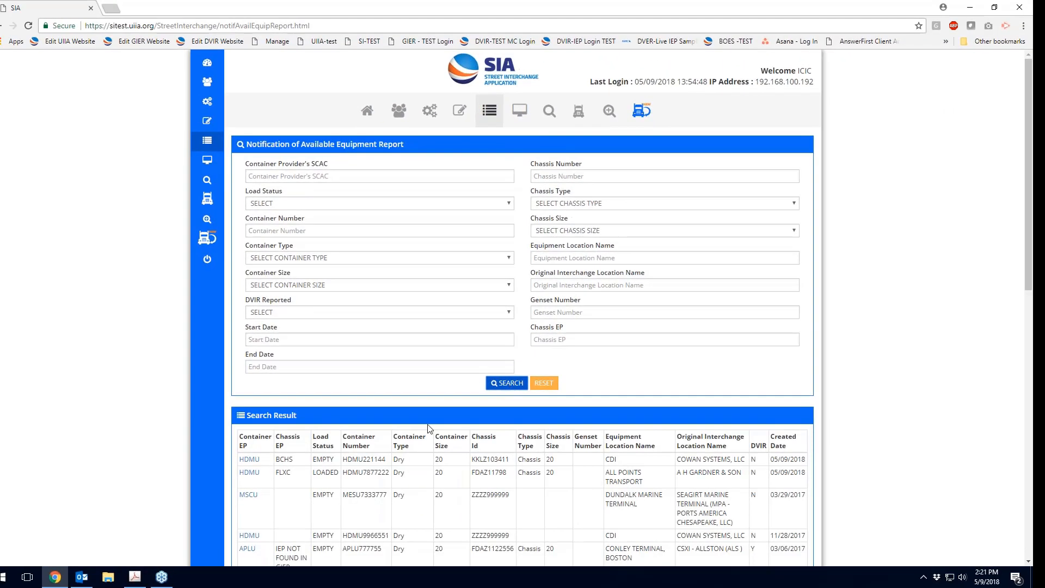
scroll(463, 435, down, 10)
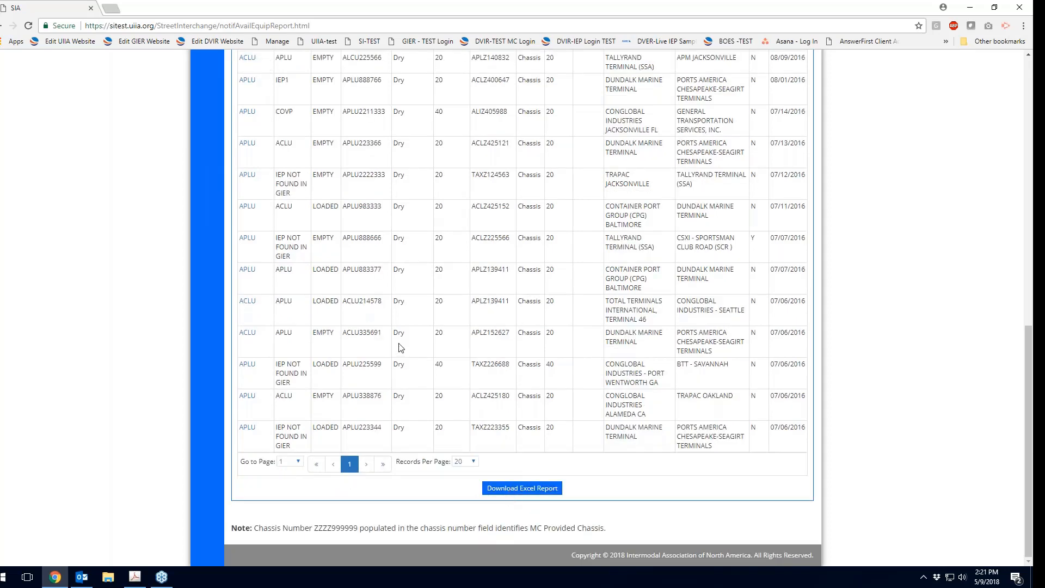
scroll(401, 349, up, 5)
scroll(402, 349, up, 7)
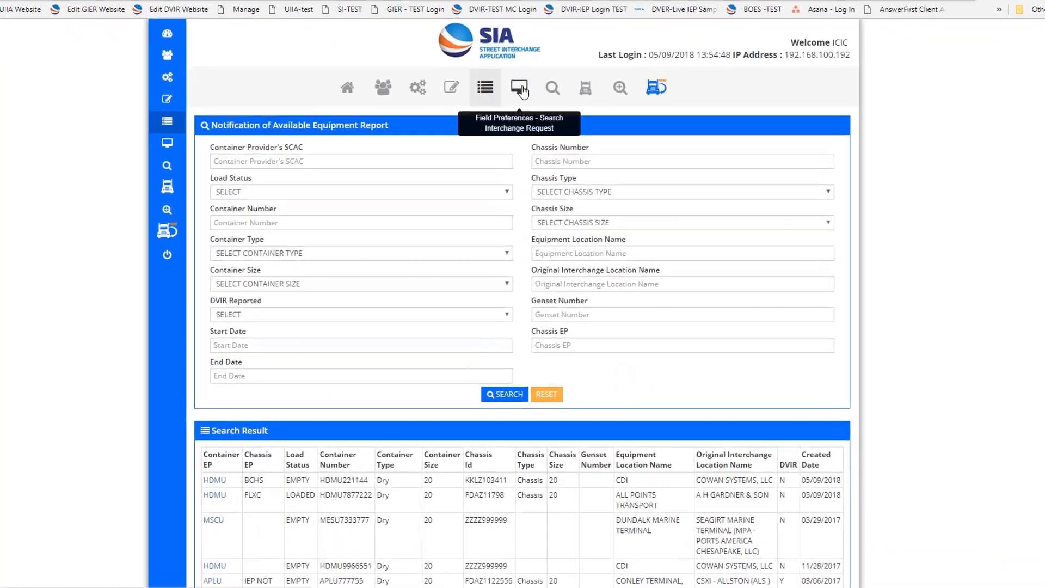
Step: Open the field preferences for the interchange request search screen and look through the preferred fields
click(520, 88)
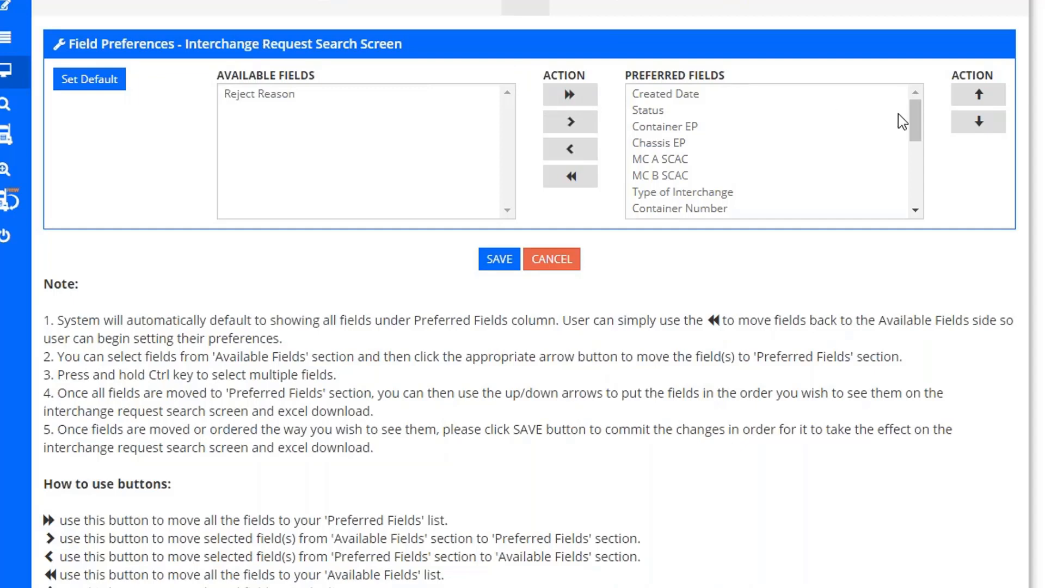
drag(920, 134, 910, 205)
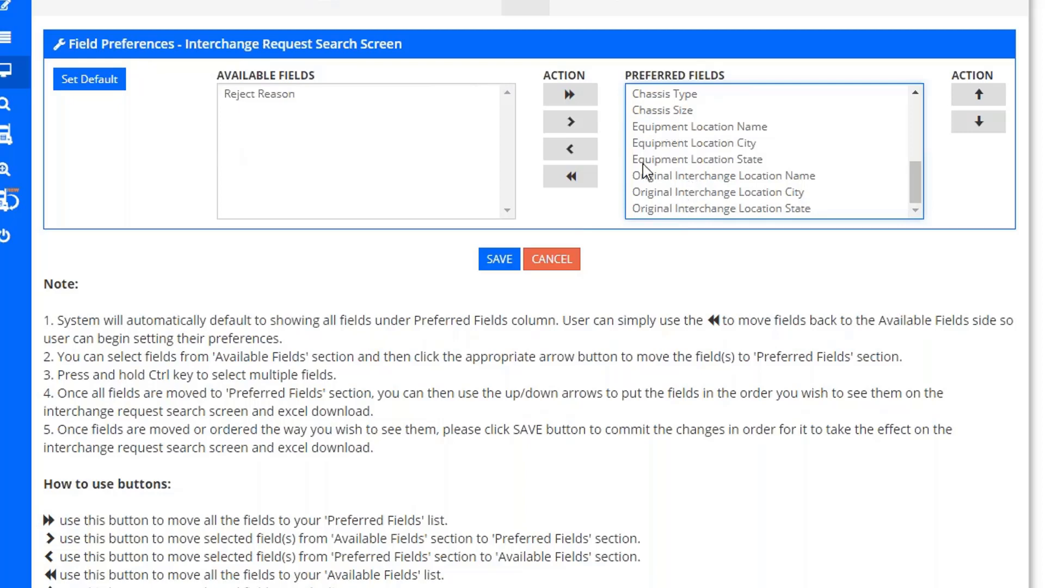
Step: Remove Equipment Location State from the preferred fields and move Equipment Location Name up one place in their order
click(659, 160)
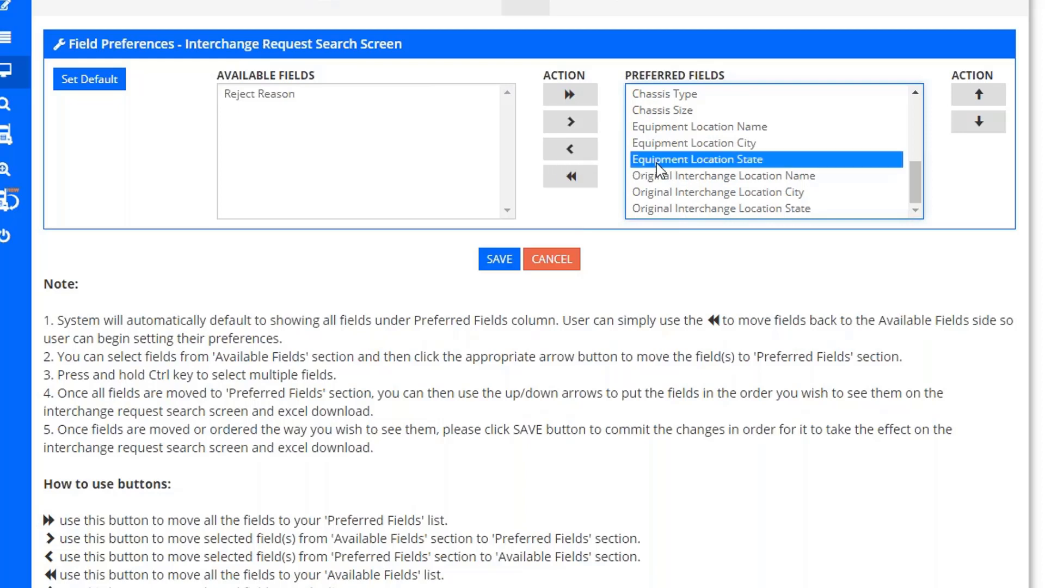
click(566, 152)
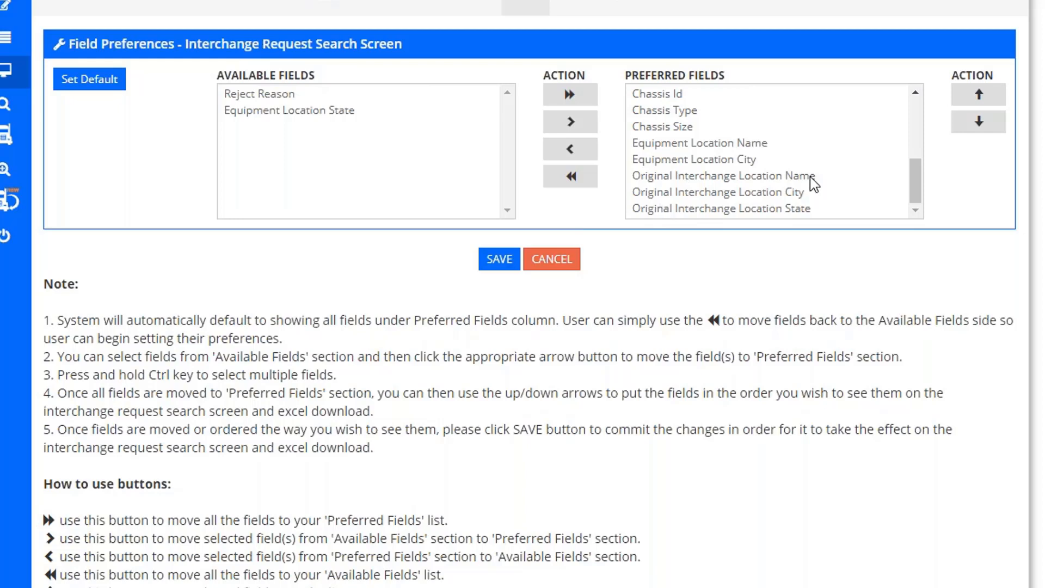
click(680, 144)
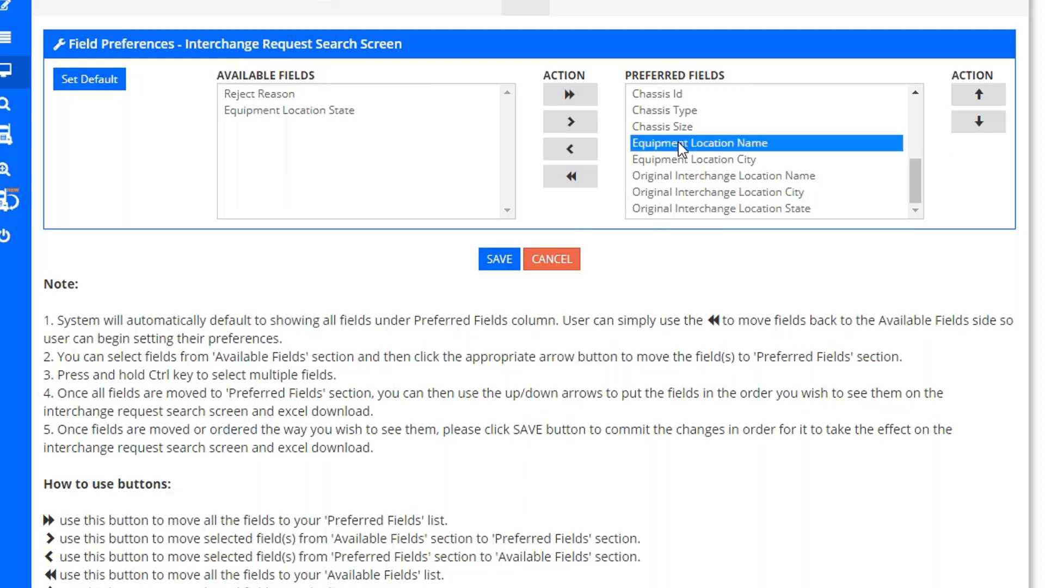
click(979, 101)
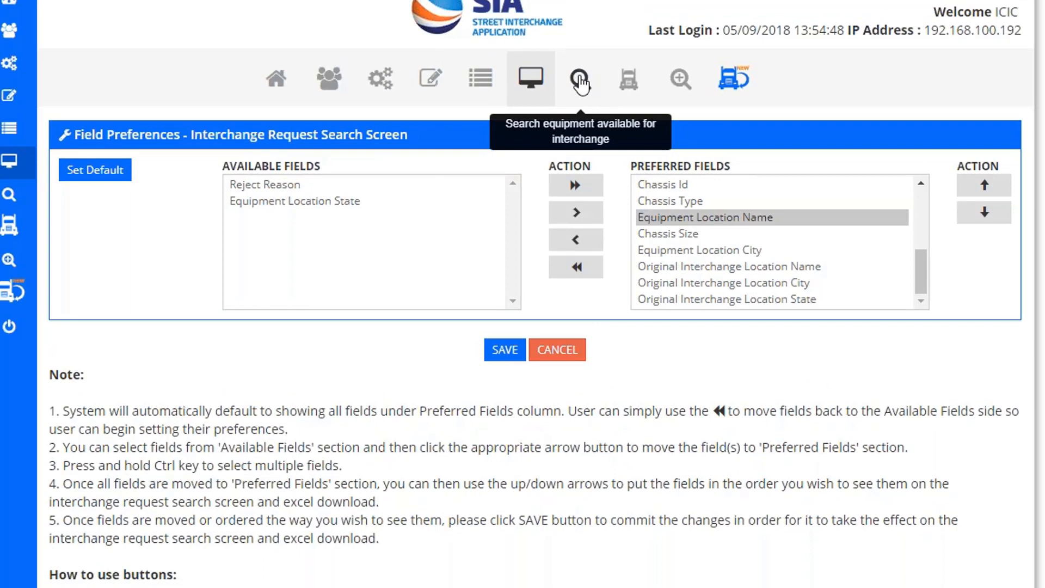
Step: Open a new Initiate Interchange Request form and choose Hyundai Merchant Marine, Inc. (HDMU) as the container provider
click(580, 83)
click(628, 84)
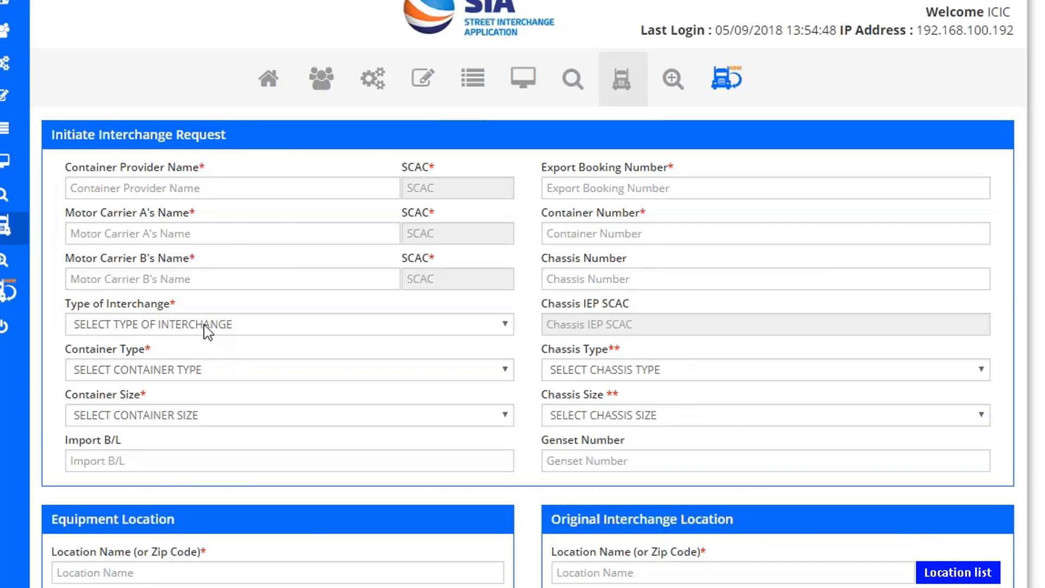
click(125, 187)
text(HDM)
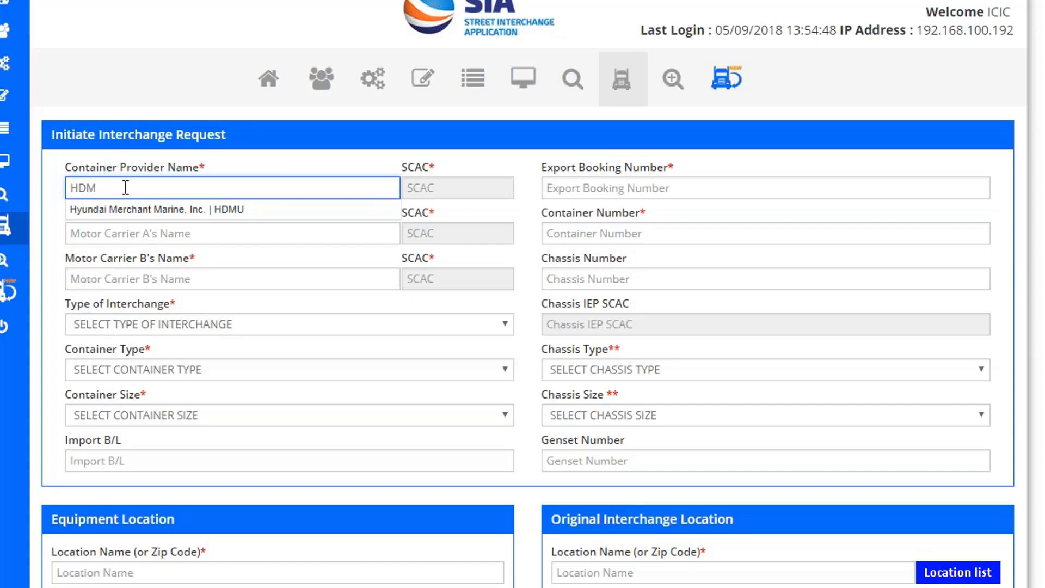
click(140, 210)
Step: Set Motor Carrier A to Allzone Trucking, Inc. (AZON) and Motor Carrier B to IANA Intermodal Inc. (ICIC)
click(129, 234)
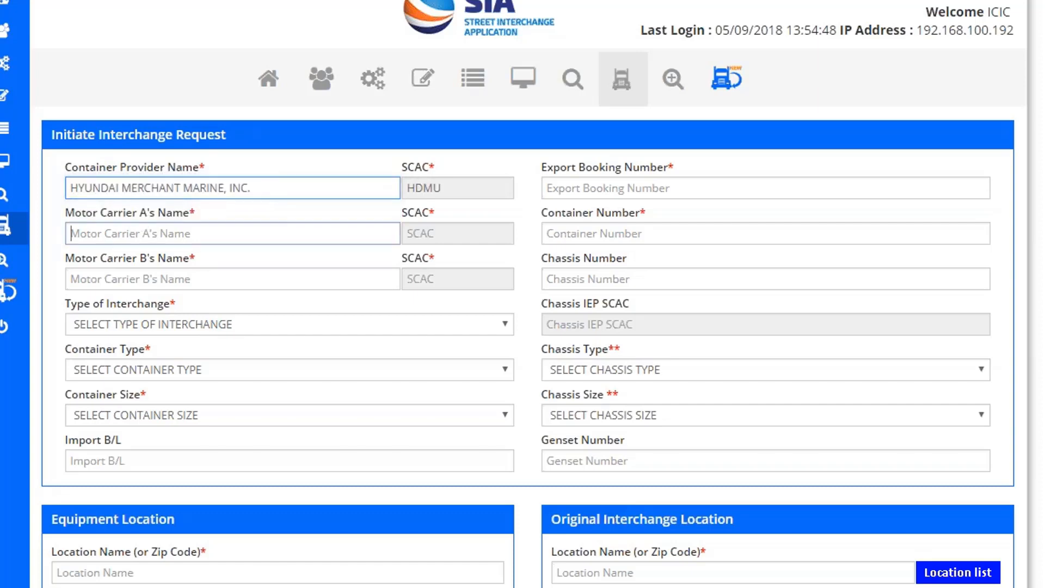
text(AZON)
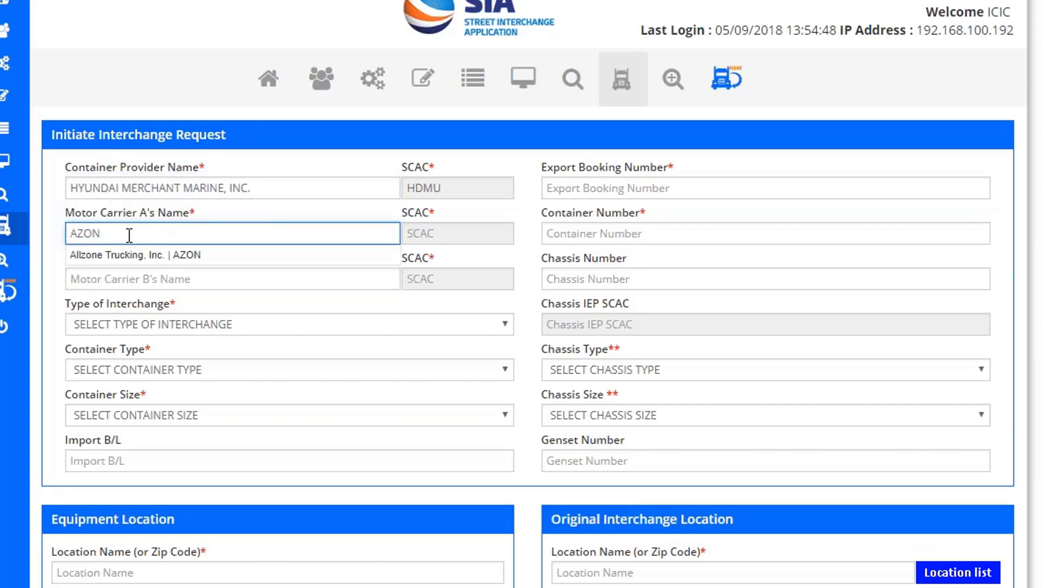
key(Down)
key(Return)
click(121, 279)
text(icic)
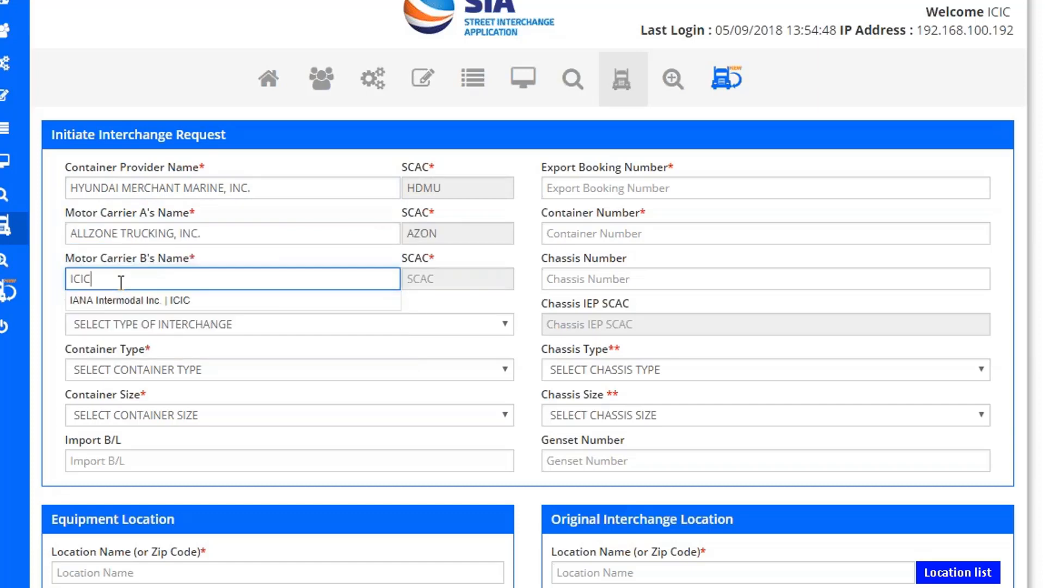
key(Down)
key(Return)
Step: Set the type of interchange to LOAD/EMPTY, the container type to Dry and the container size to 20
click(124, 324)
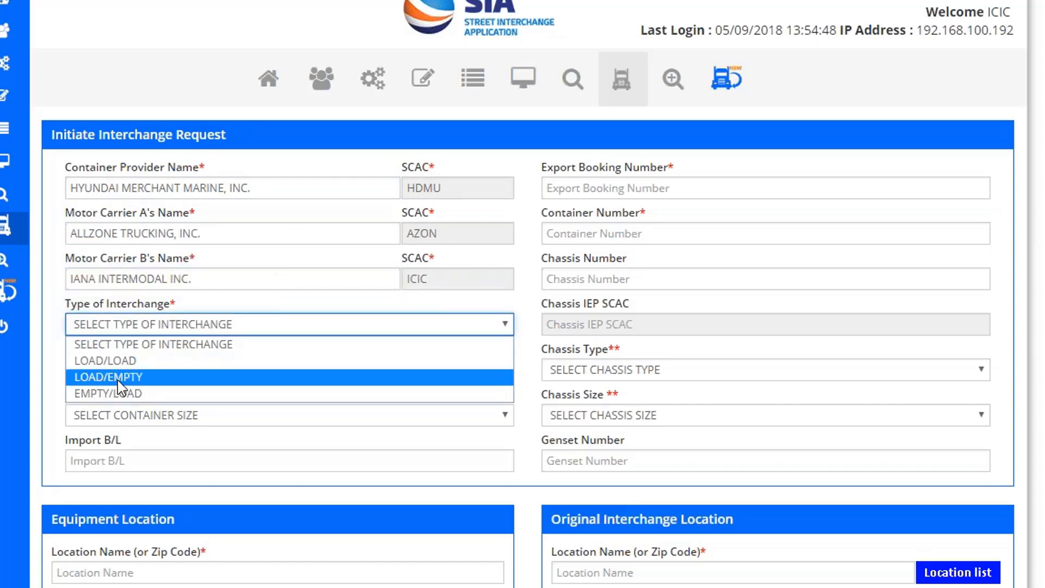
click(121, 377)
click(120, 376)
click(83, 408)
click(89, 416)
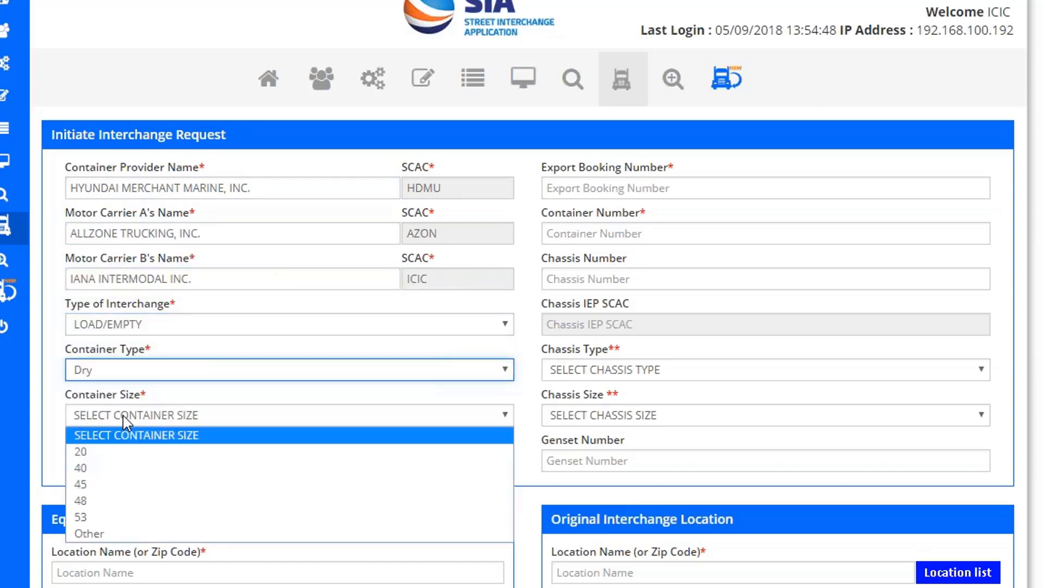
click(104, 452)
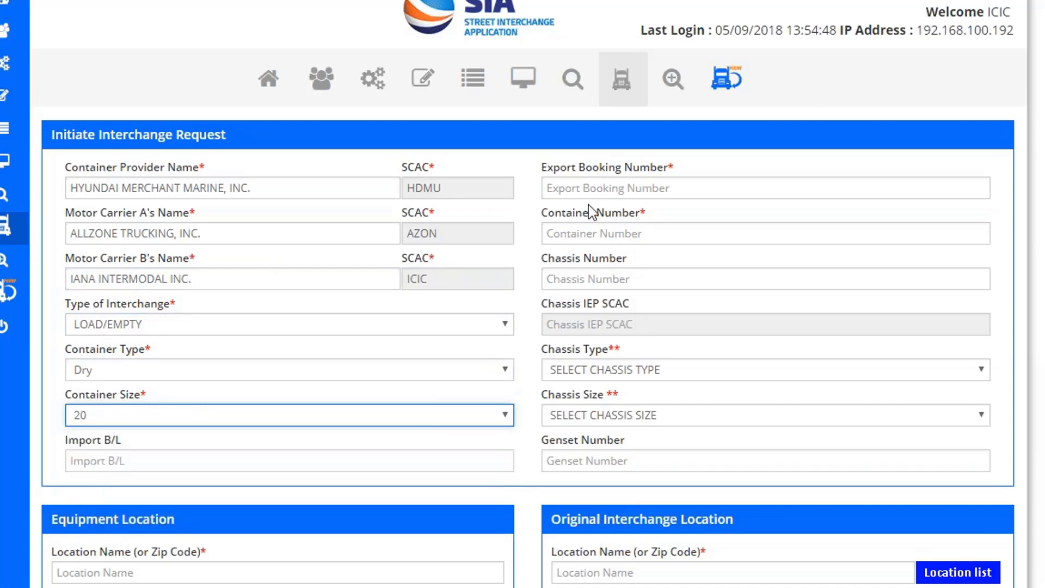
Step: Enter the export booking number and container number HDMU999777, leaving the chassis number blank
click(548, 188)
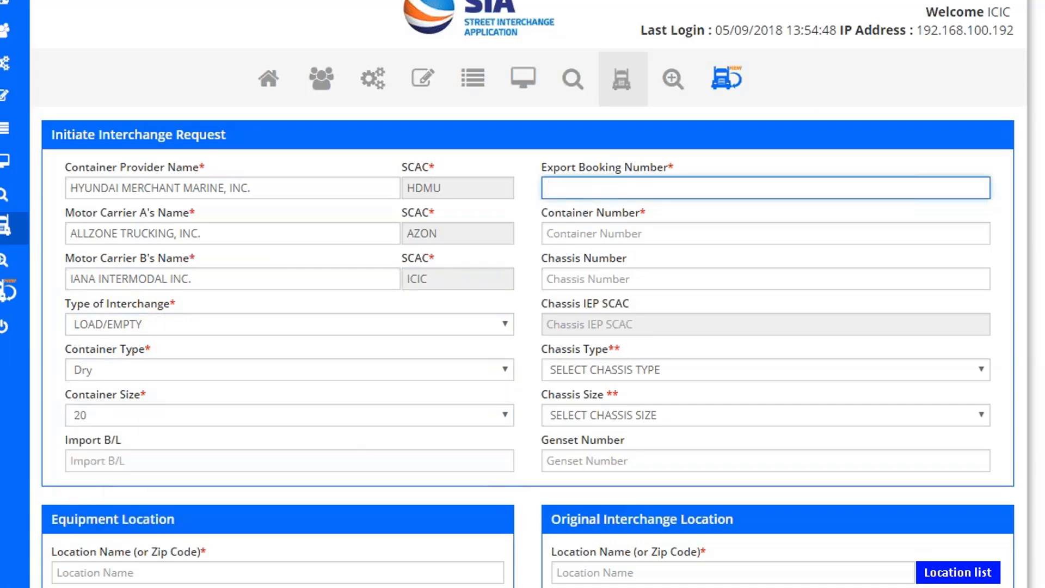
text(EX87866666)
key(Tab)
text(HDMU999777)
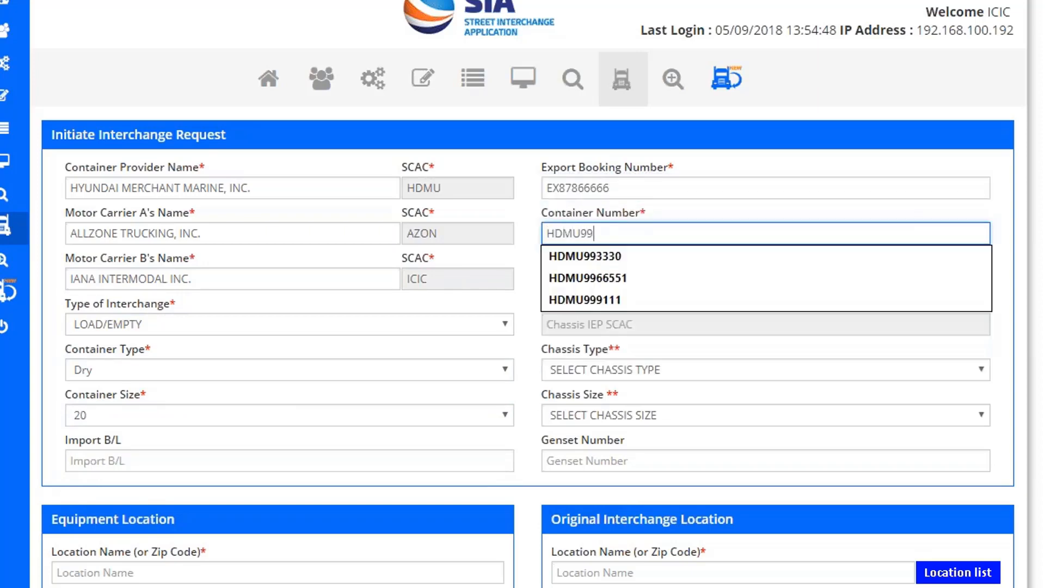
click(597, 281)
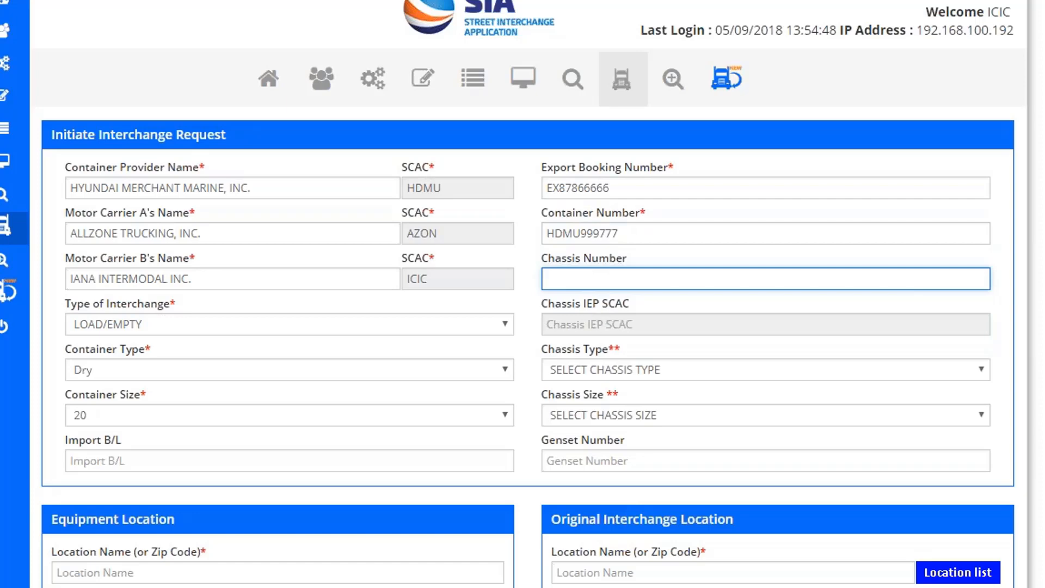
scroll(602, 584, down, 2)
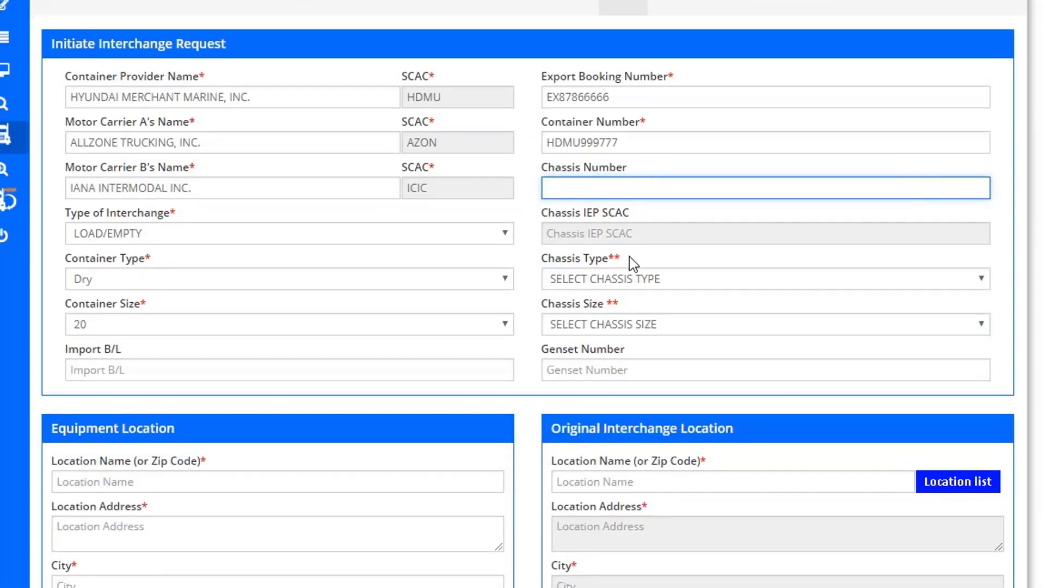
key(Tab)
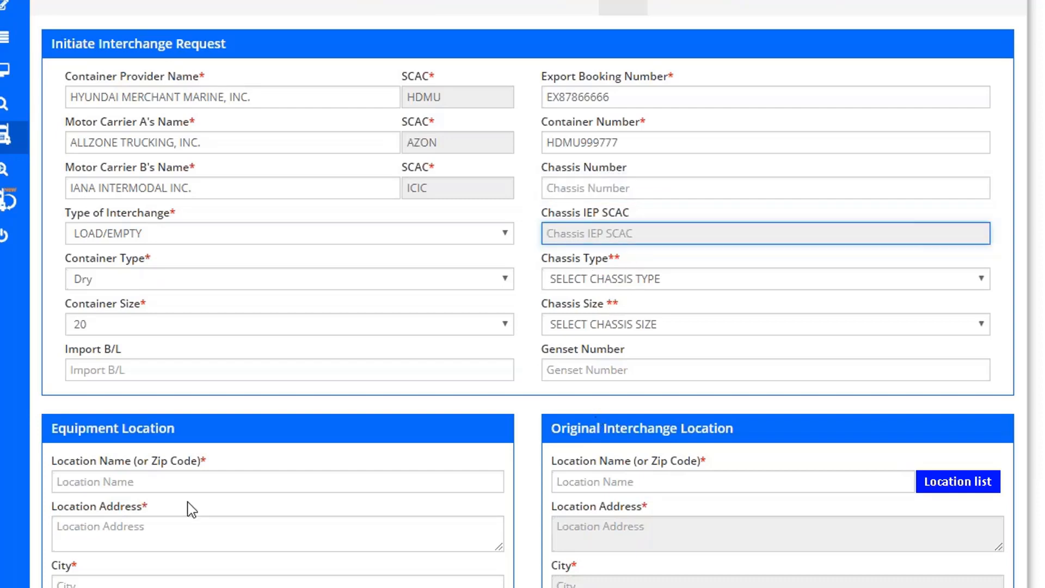
Step: Look up equipment locations by zip code starting with 21 and choose COWAN SYSTEMS, LLC in Baltimore
click(187, 486)
text(32)
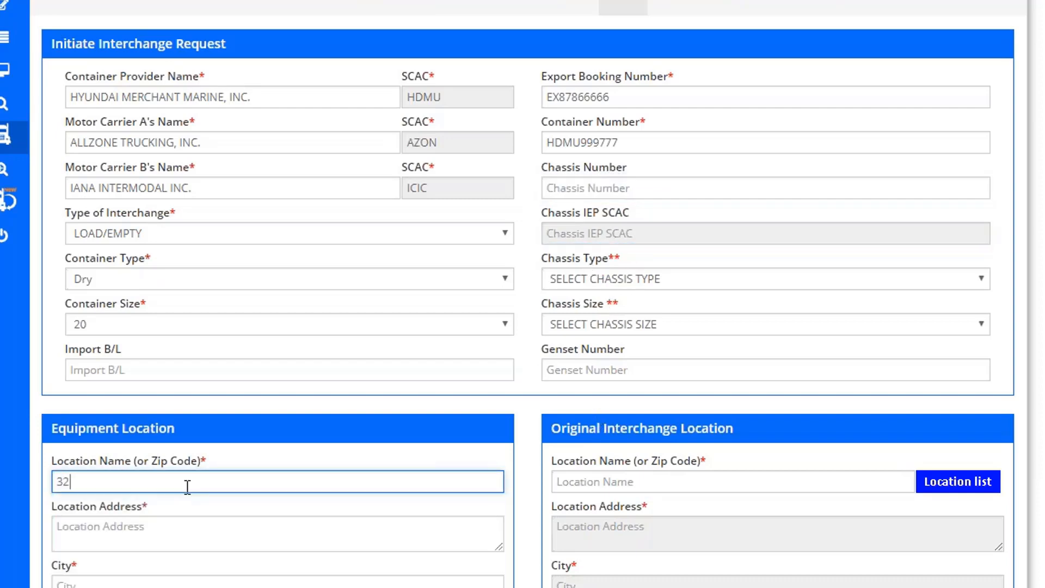
key(BackSpace)
key(BackSpace)
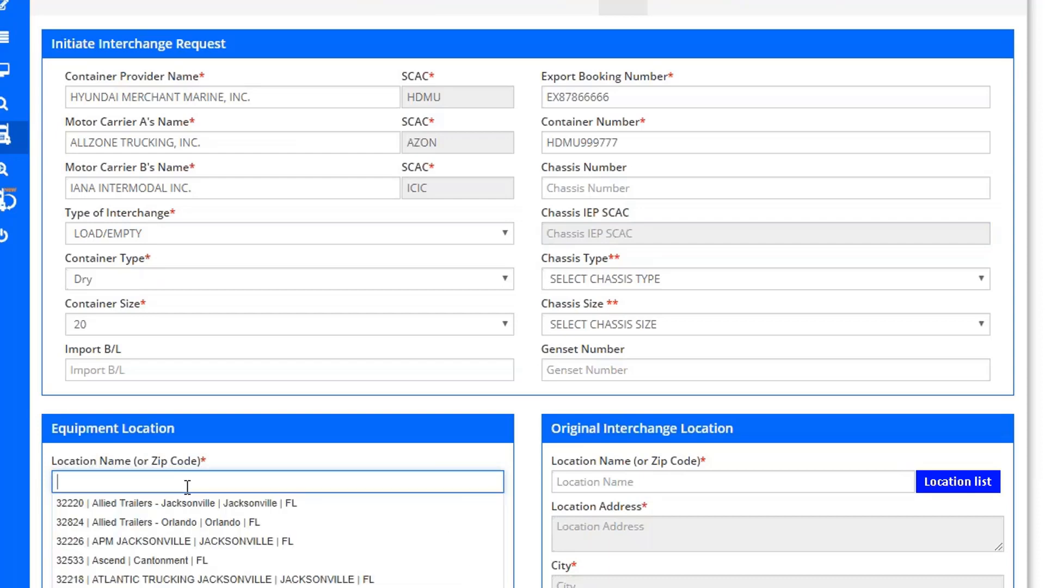
text(21)
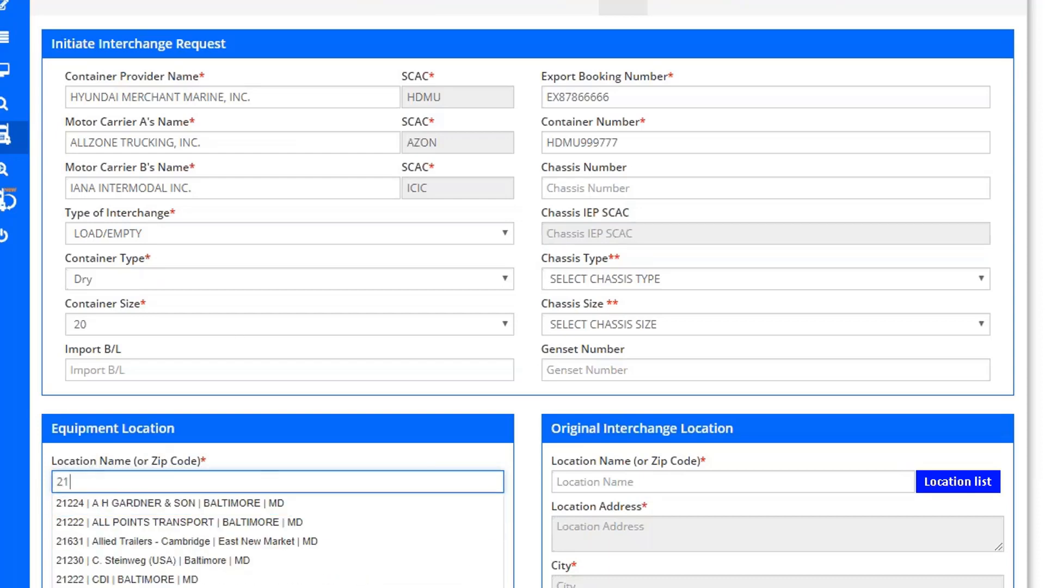
key(Return)
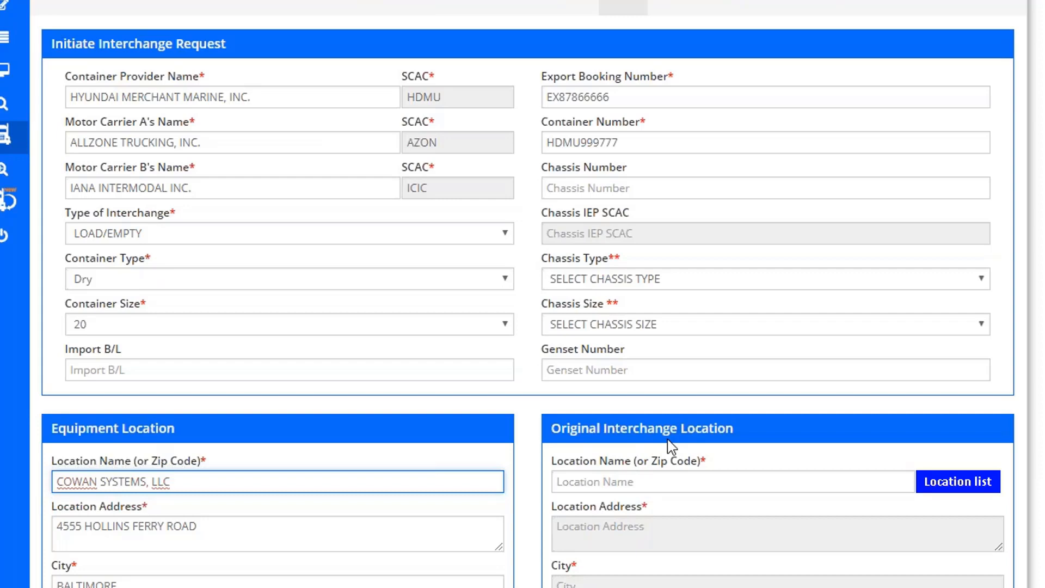
click(608, 482)
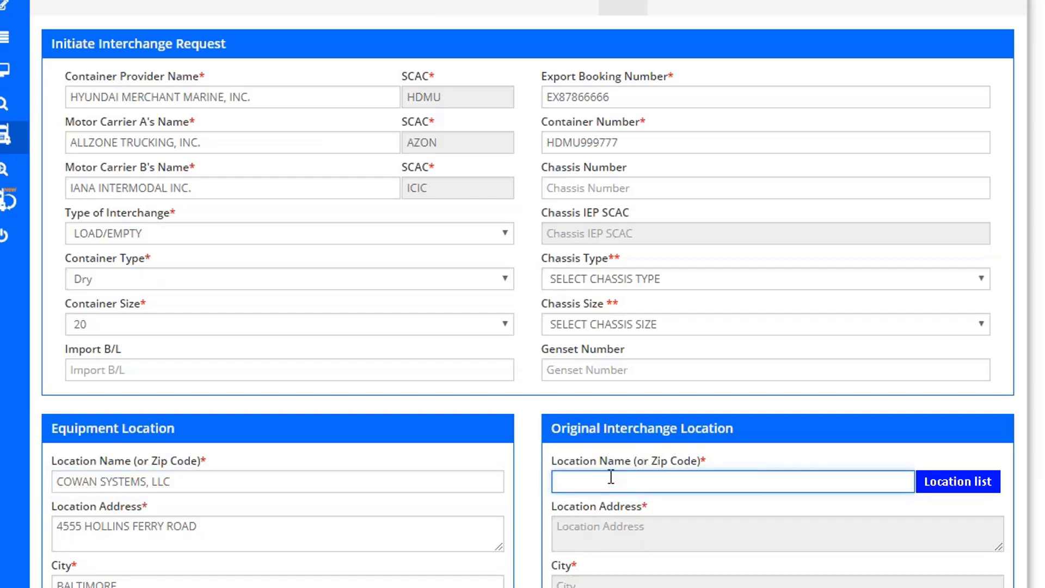
text(2)
key(BackSpace)
text(bnsf)
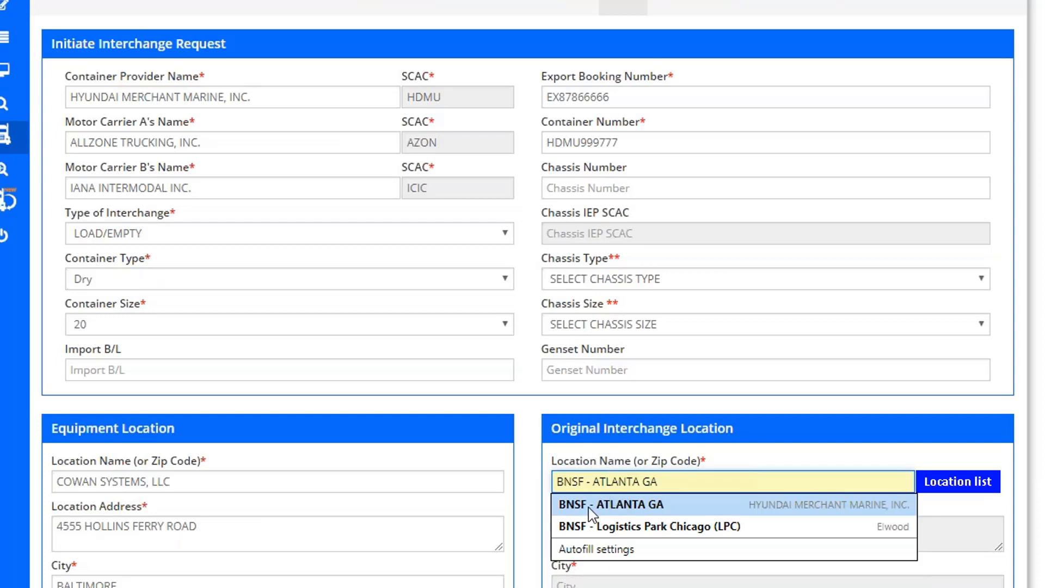
click(739, 463)
drag(593, 482, 519, 490)
key(BackSpace)
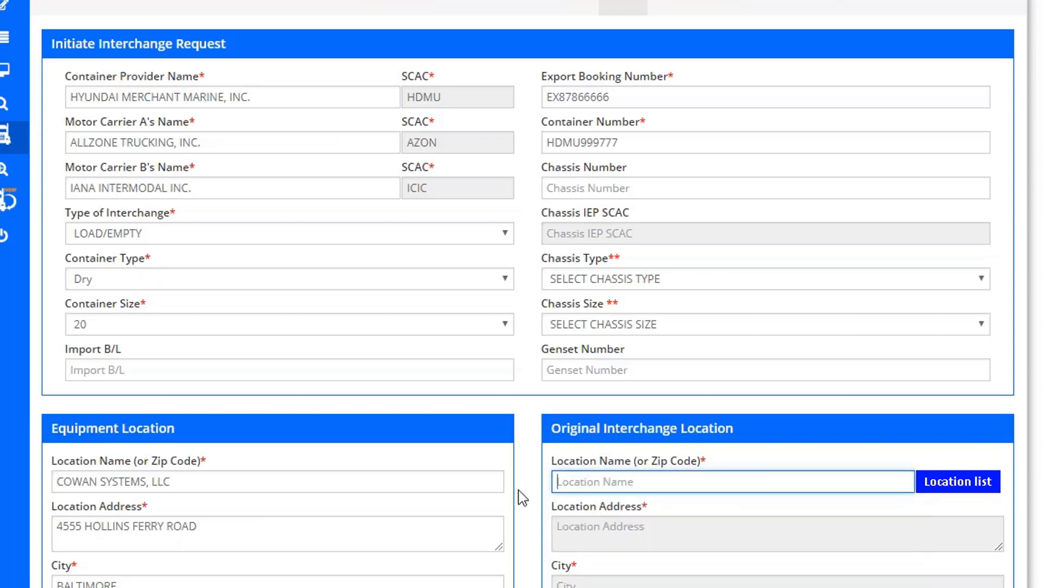
Step: Choose CSX in Kansas City from the location list as the original interchange location
click(978, 478)
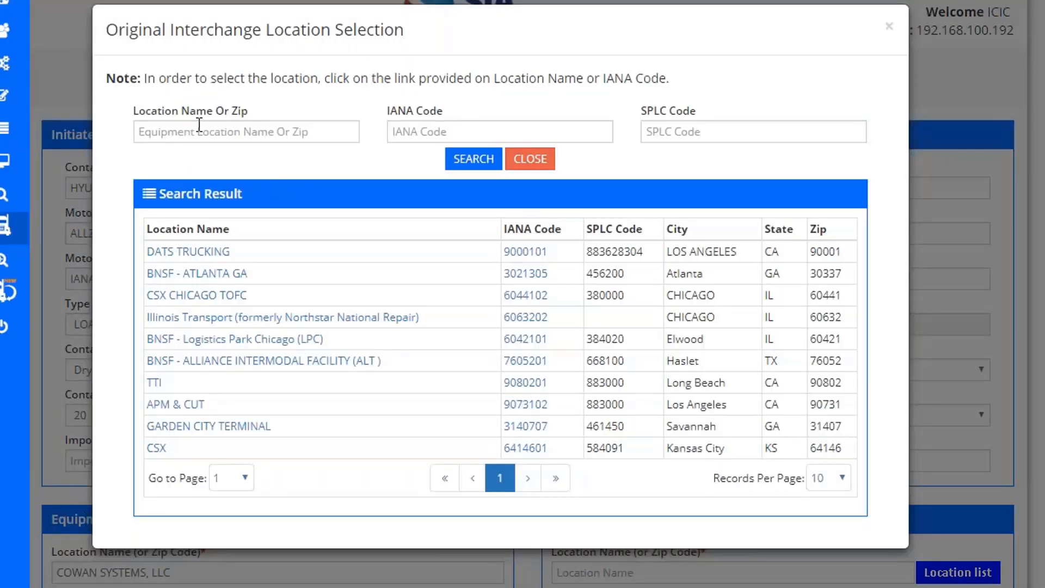
click(201, 134)
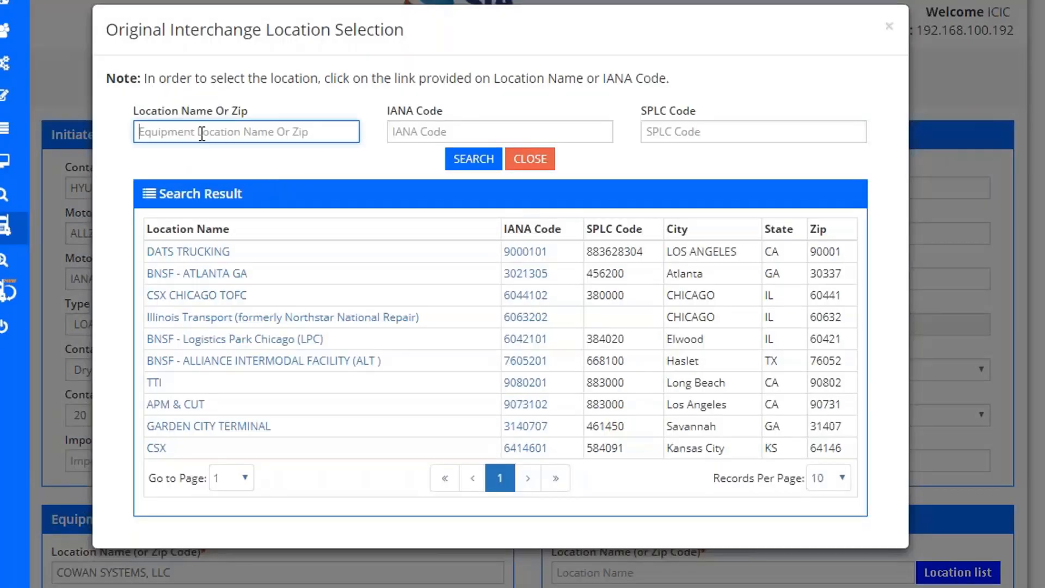
text(csx)
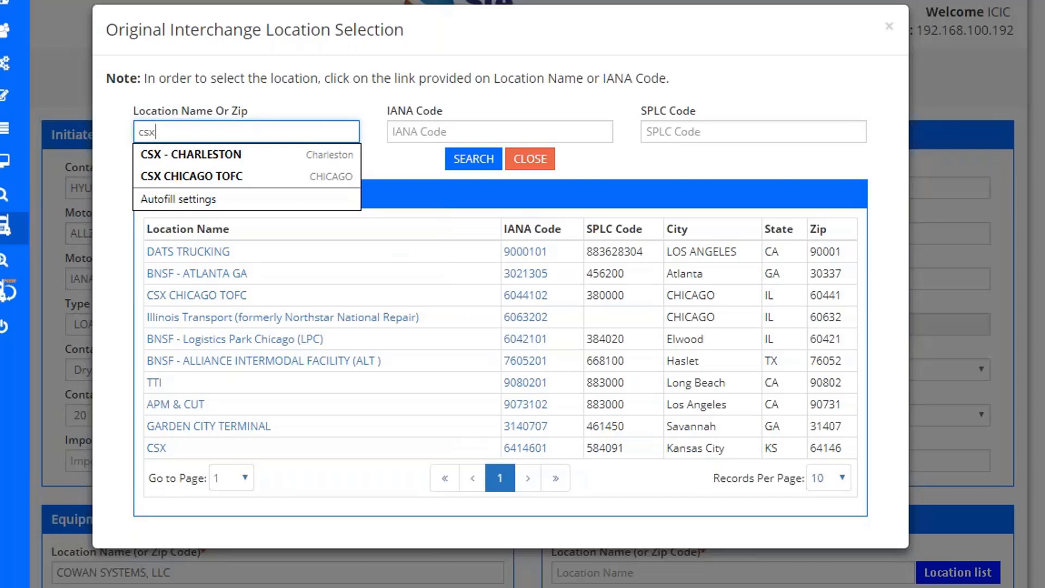
click(210, 155)
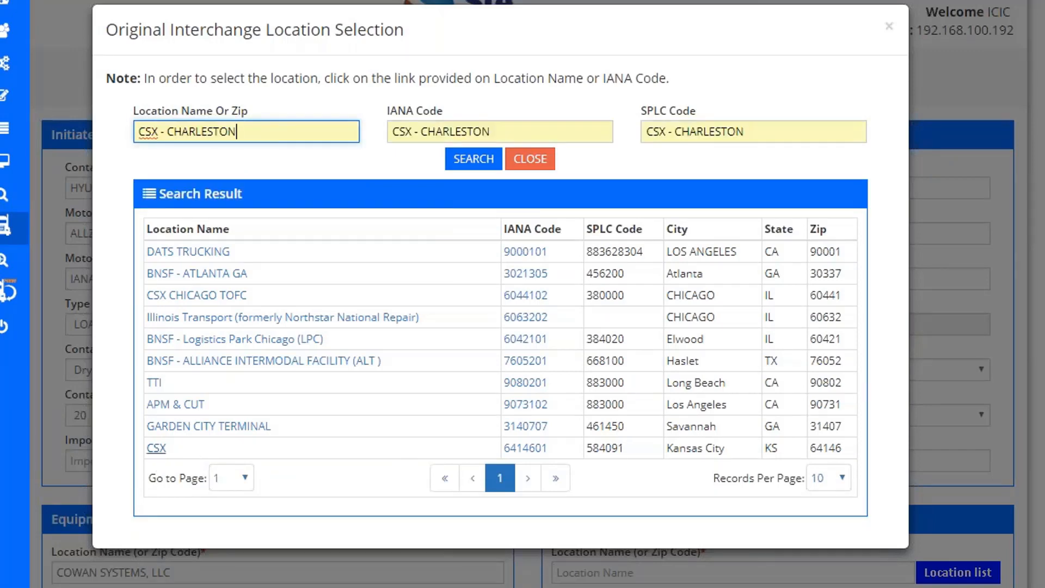
click(156, 448)
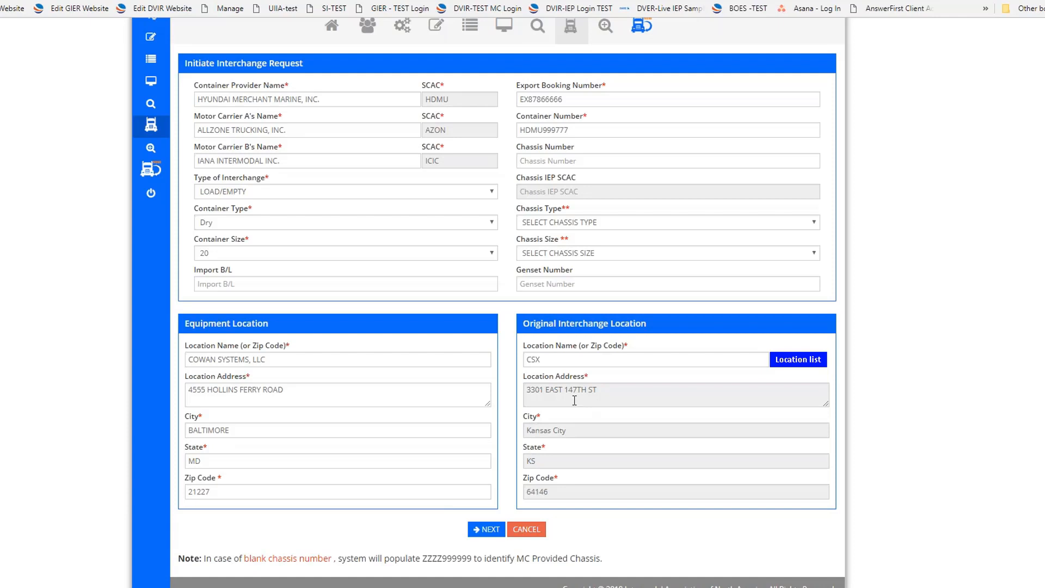
Step: Proceed to the interchange request summary, then confirm and submit the request
click(488, 533)
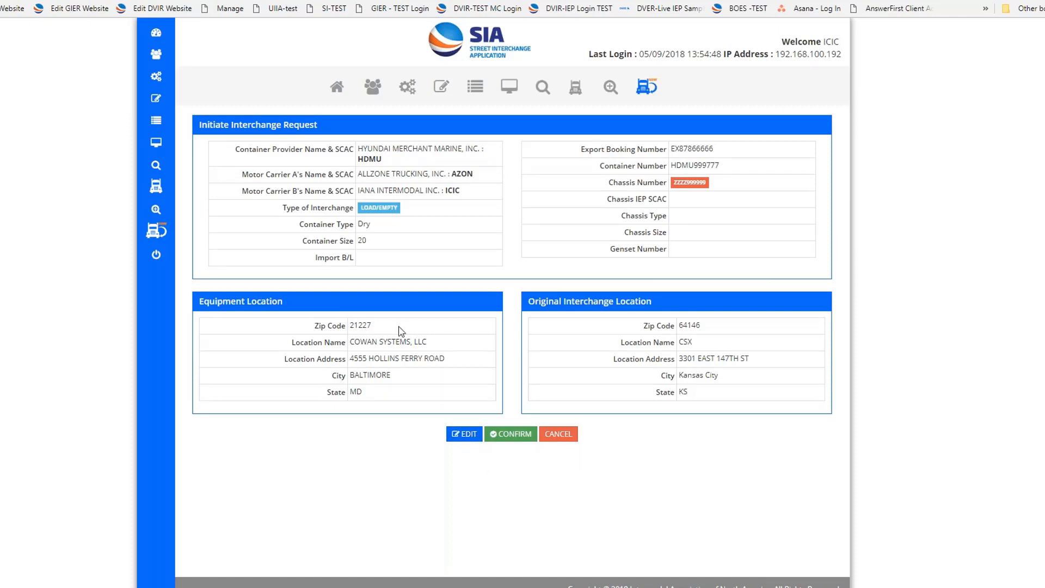
click(513, 435)
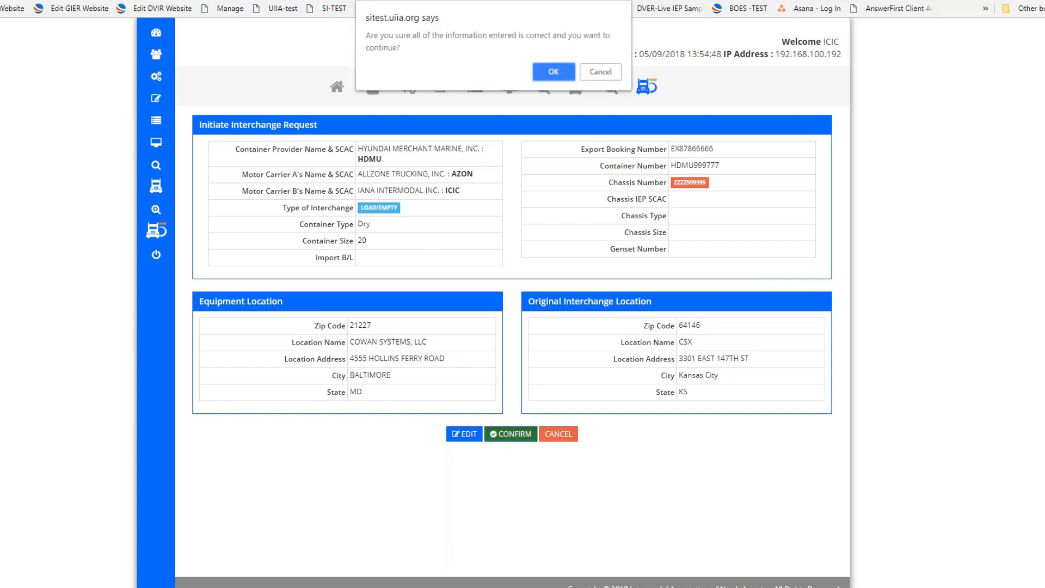
click(553, 71)
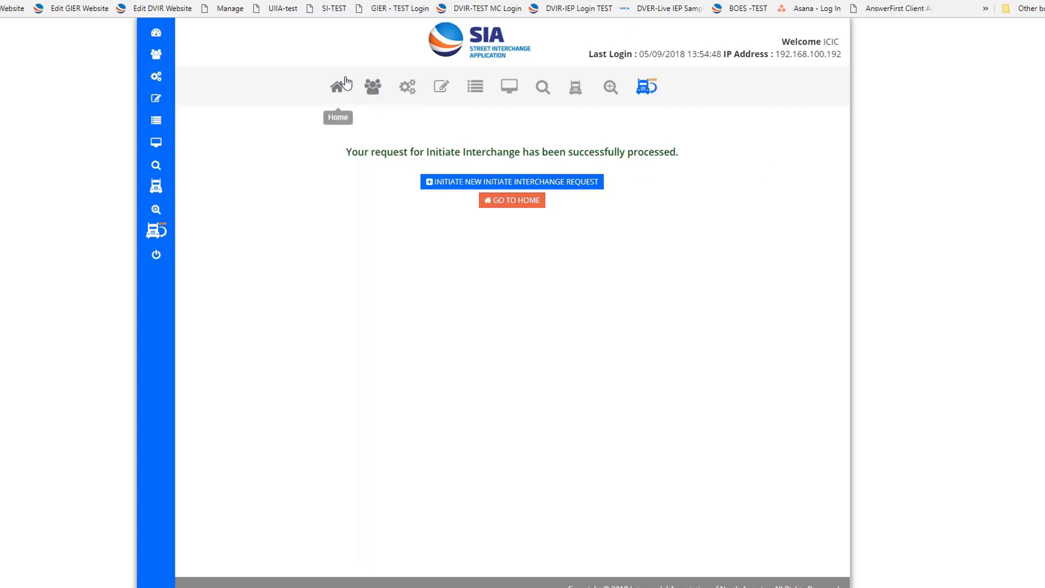
Step: Return to the home dashboard, list the pending interchange requests and open the details of the one for container HDMU999777
click(345, 82)
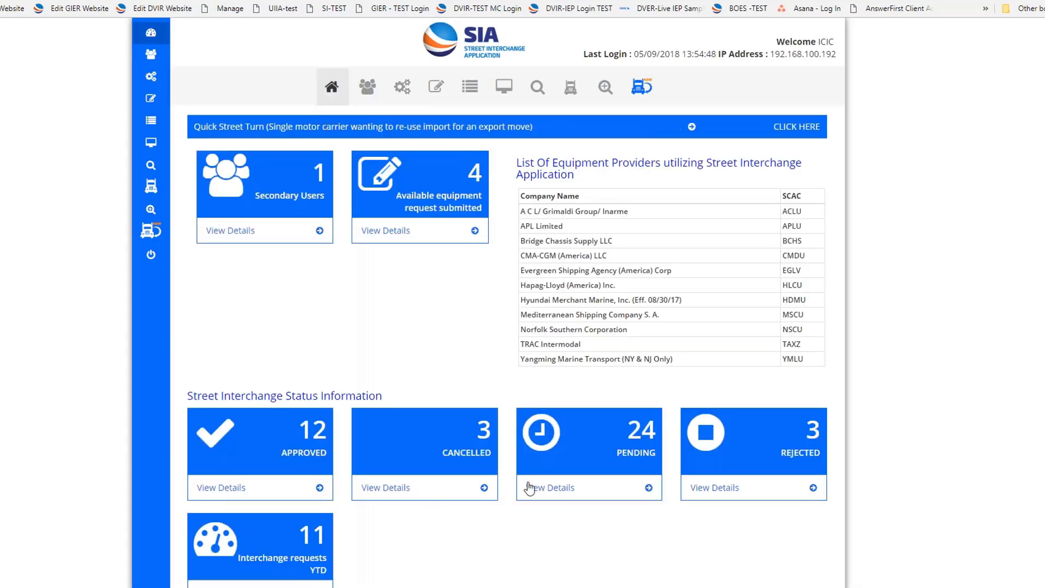
click(549, 490)
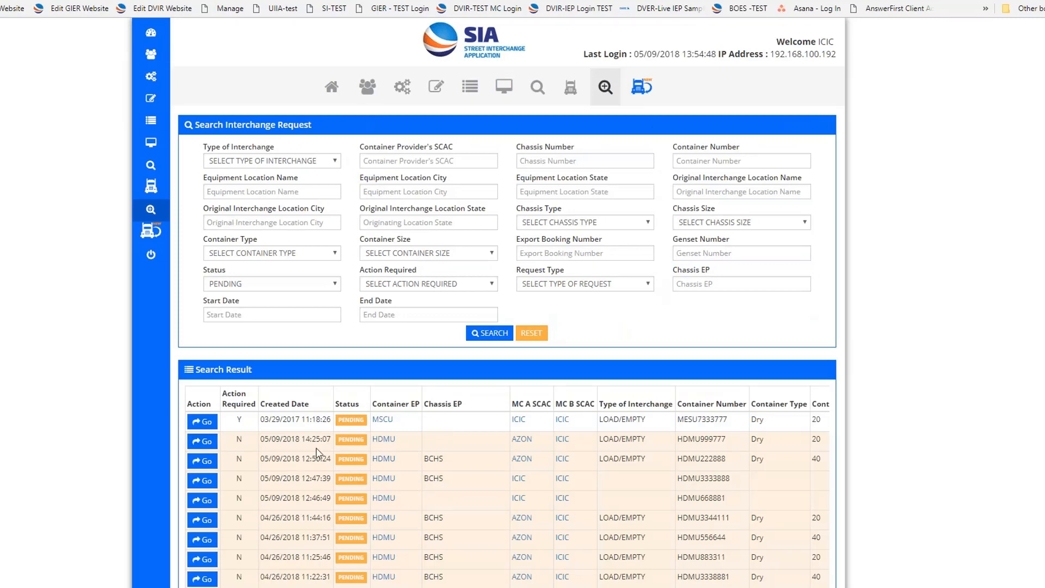
click(197, 442)
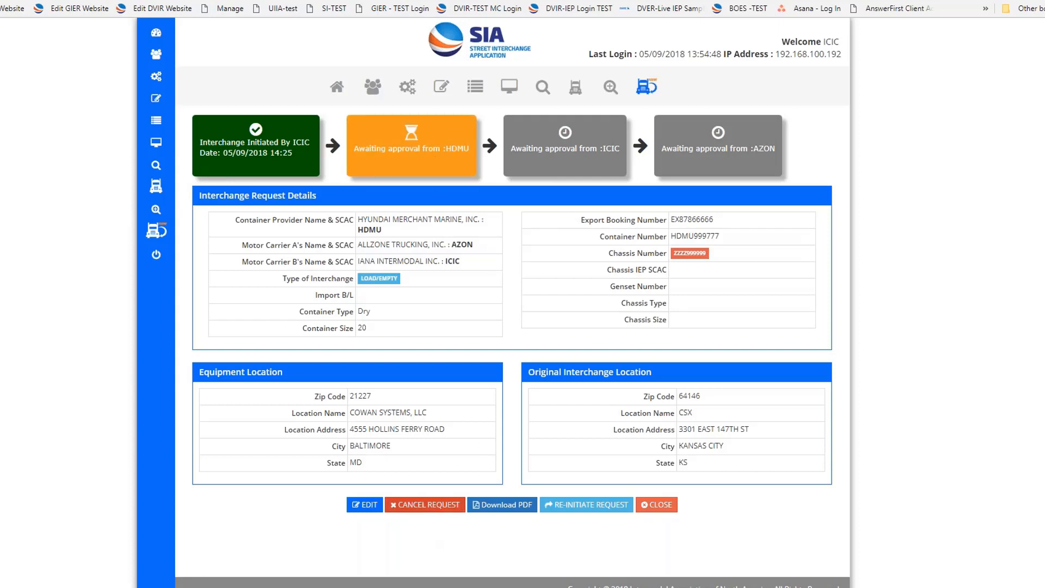
Step: Cancel the interchange request for container HDMU999777, re-initiate it with the same details, and confirm the submission
click(420, 506)
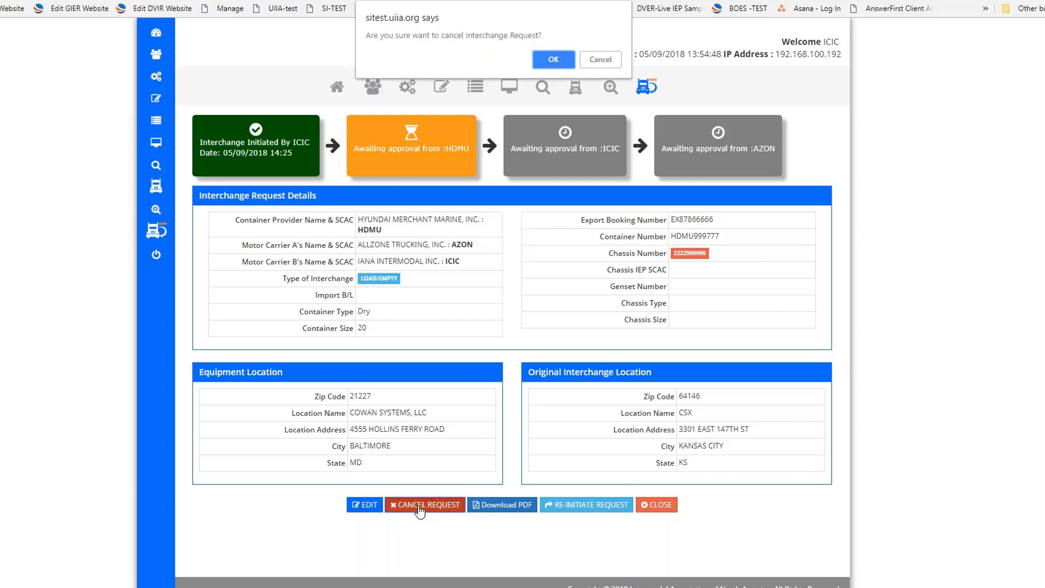
click(543, 57)
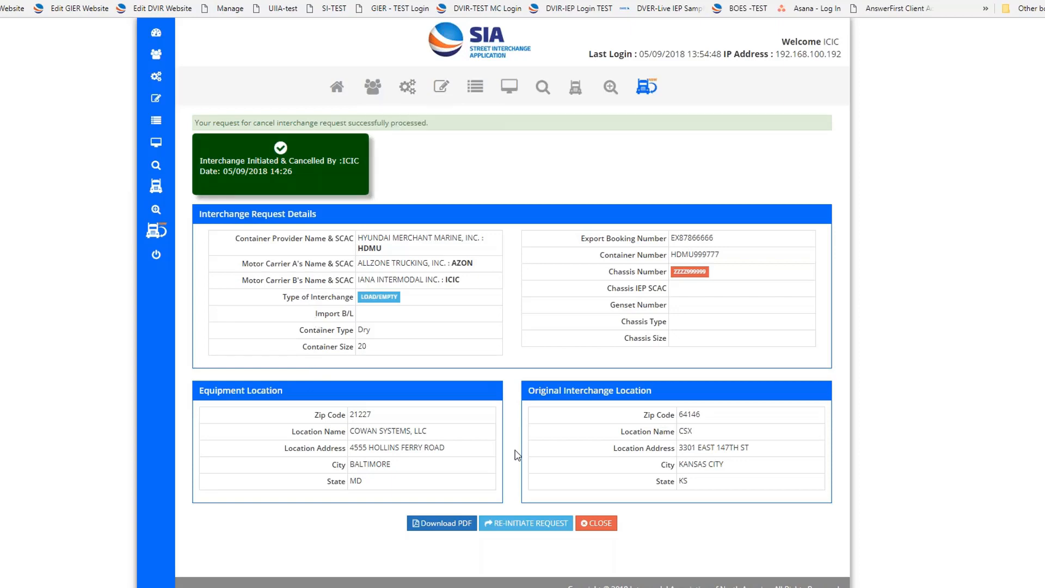
click(522, 524)
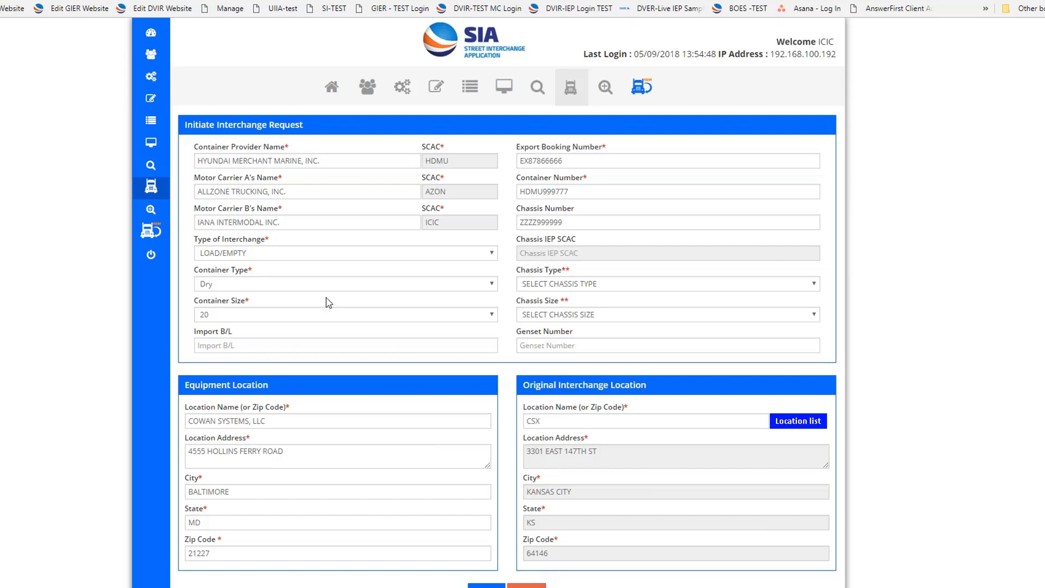
scroll(422, 380, down, 2)
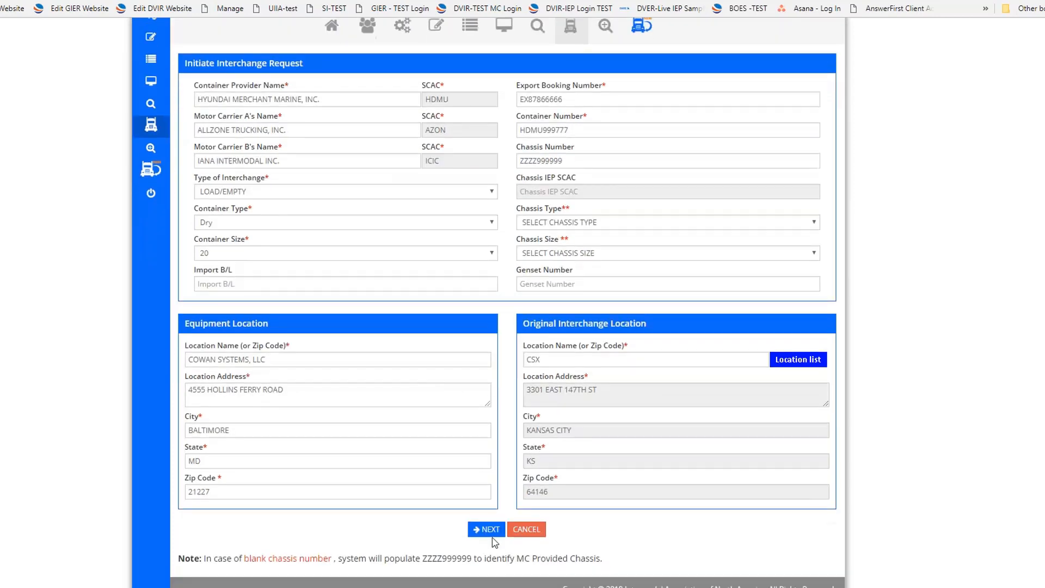
click(489, 531)
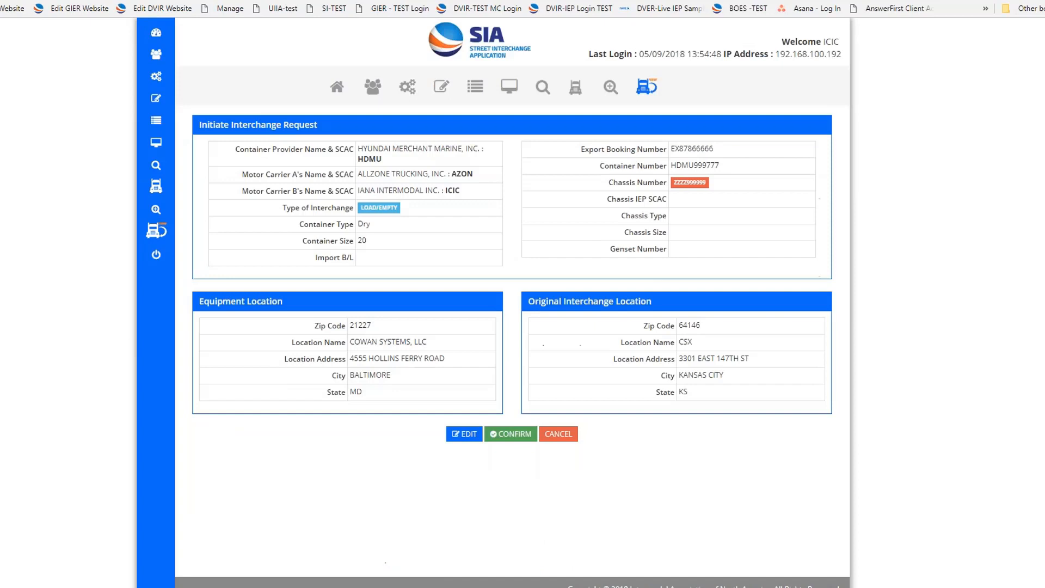
click(502, 434)
click(552, 72)
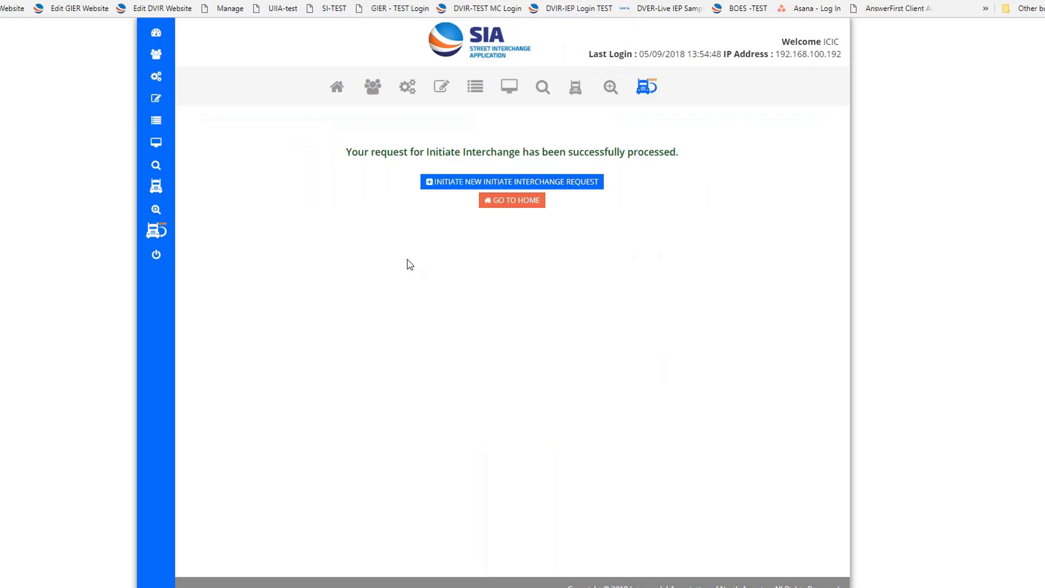
Step: Return to the home dashboard, list the pending interchange requests and open the re-initiated one for container HDMU999777
click(337, 88)
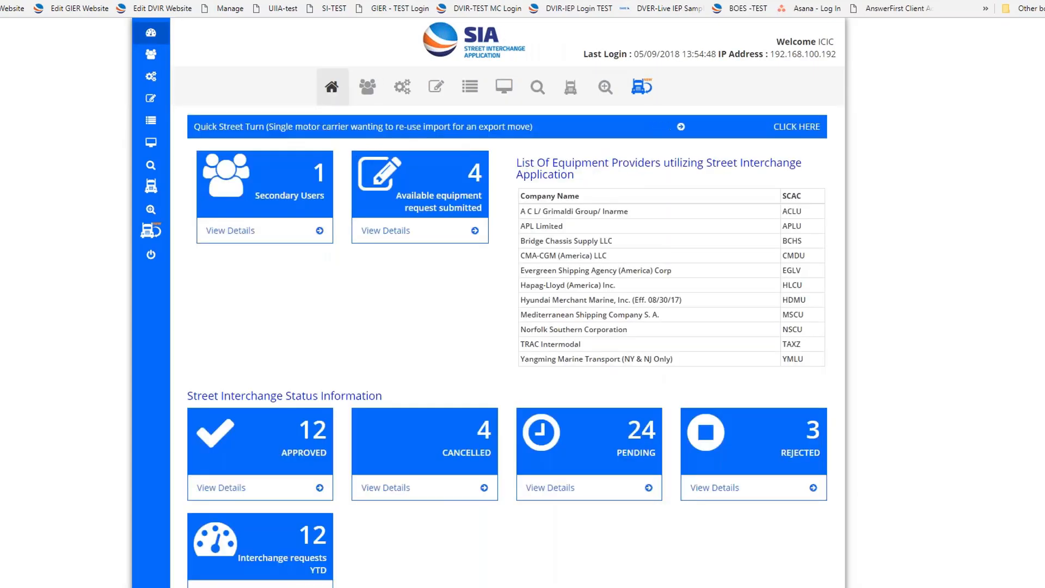
click(535, 490)
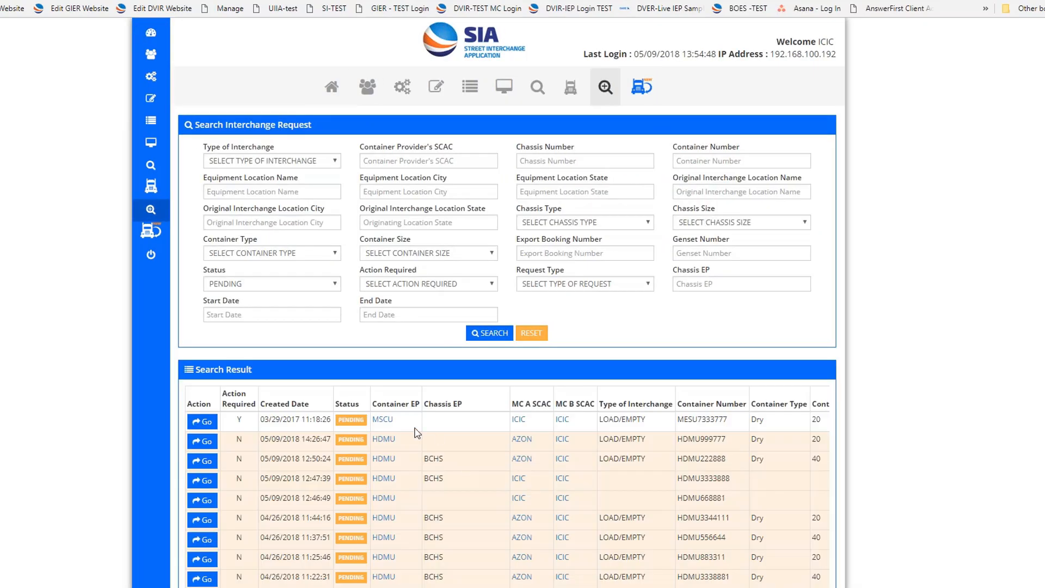
click(202, 441)
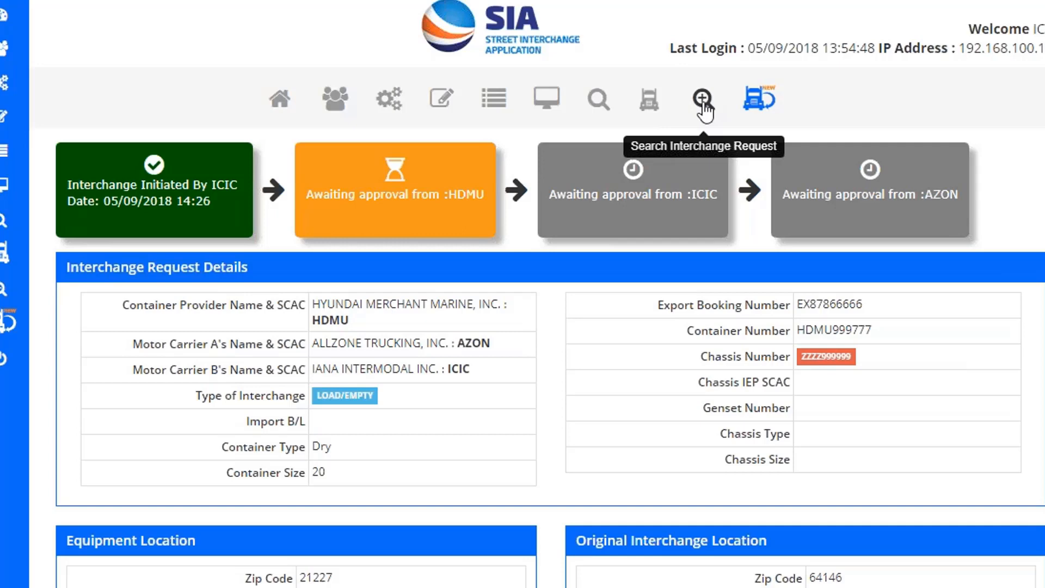
Step: Search all interchange requests with the request type set to STREET TURN
click(702, 100)
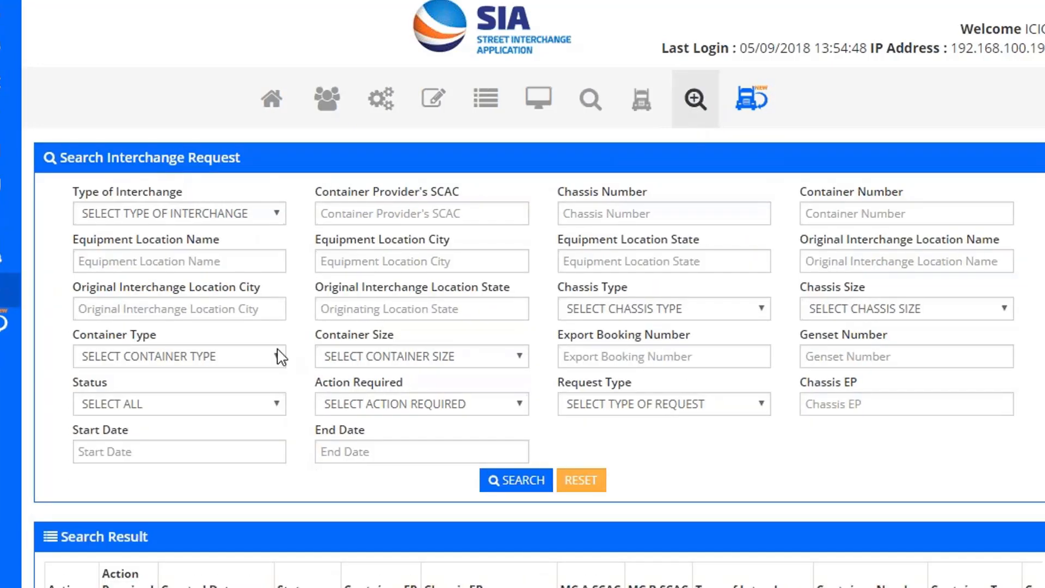
click(656, 403)
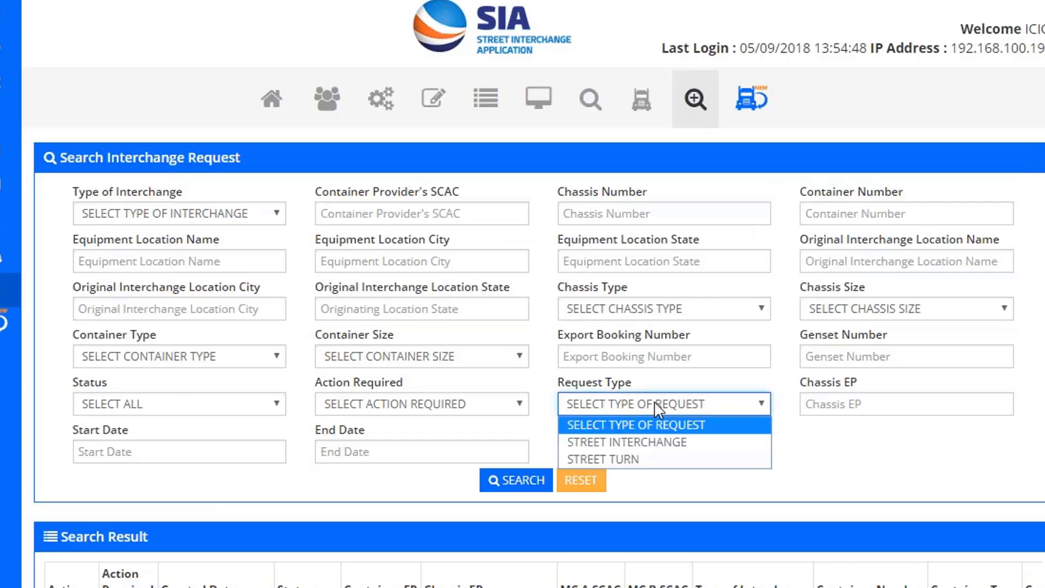
click(624, 463)
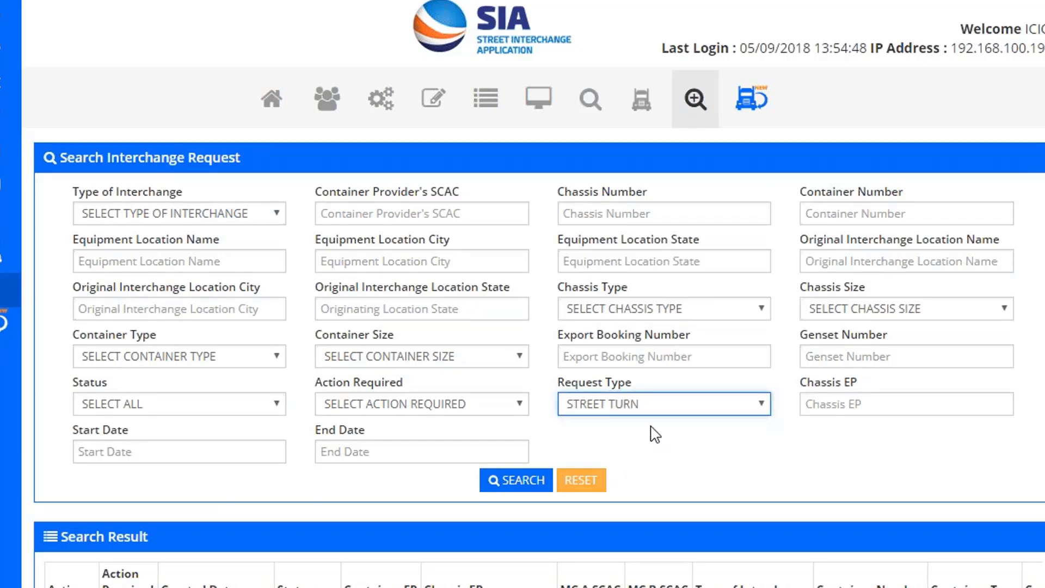
click(485, 481)
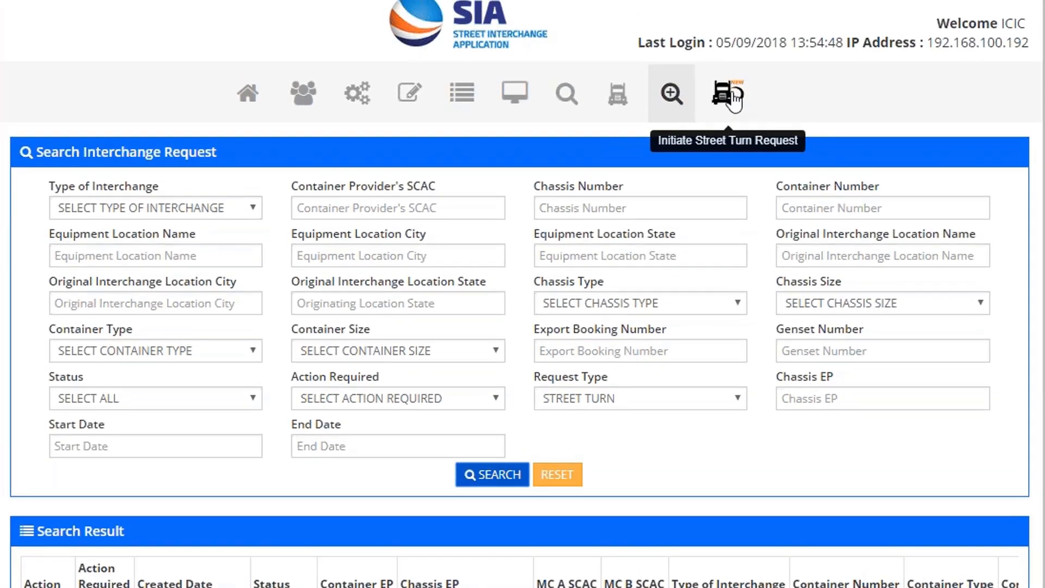
Step: Start a street turn request with Hyundai Merchant Marine, Inc. (HDMU) as the container provider
click(734, 97)
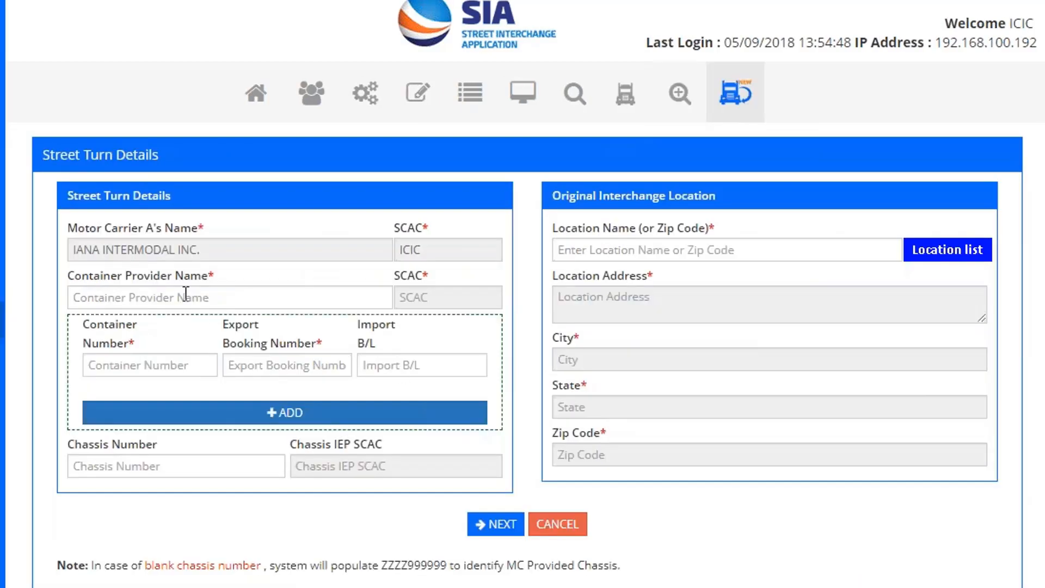
click(144, 295)
text(HD)
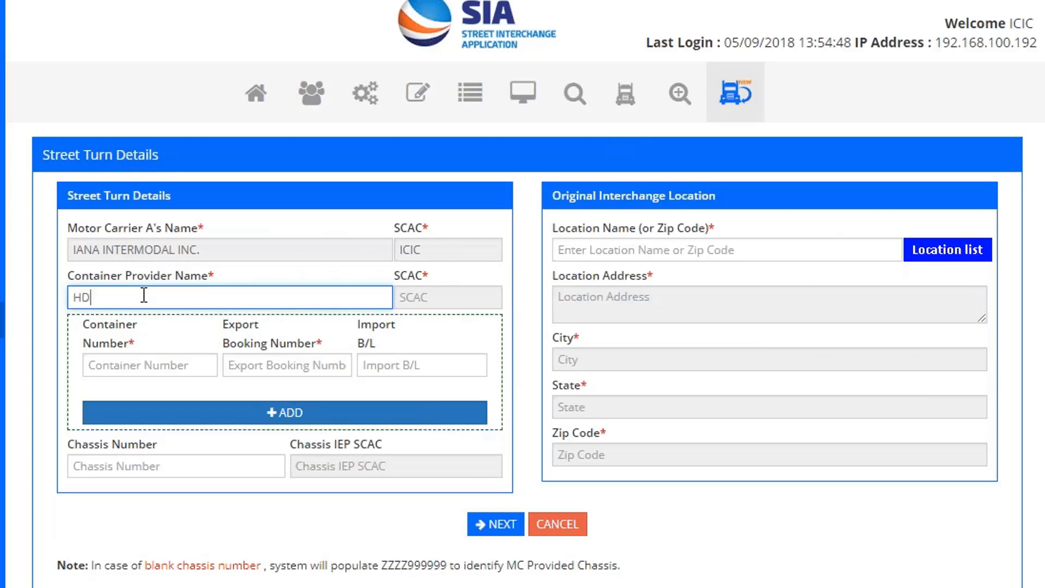
click(117, 320)
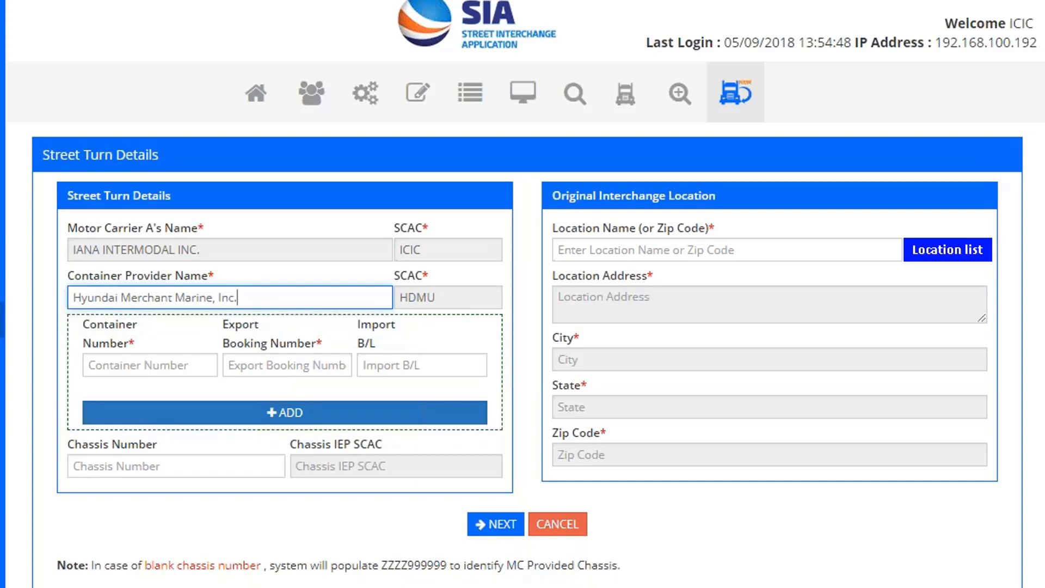
Step: Enter container number HDMU7773222 and export booking number EEEEIIIIII in the street turn details, leaving the import B/L blank
click(134, 365)
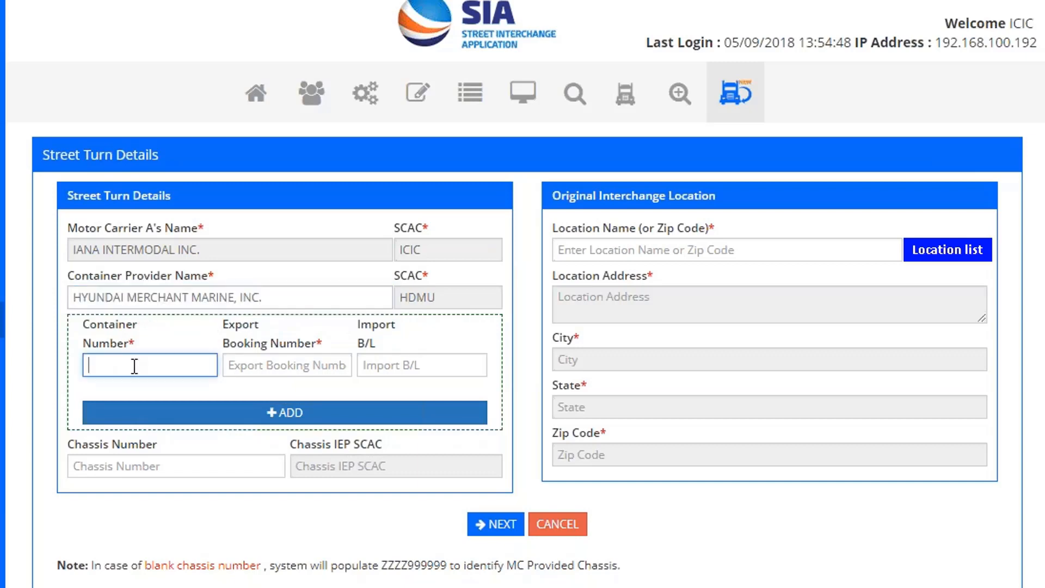
text(HDMU7773222)
key(Tab)
text(EEEEIIIIII)
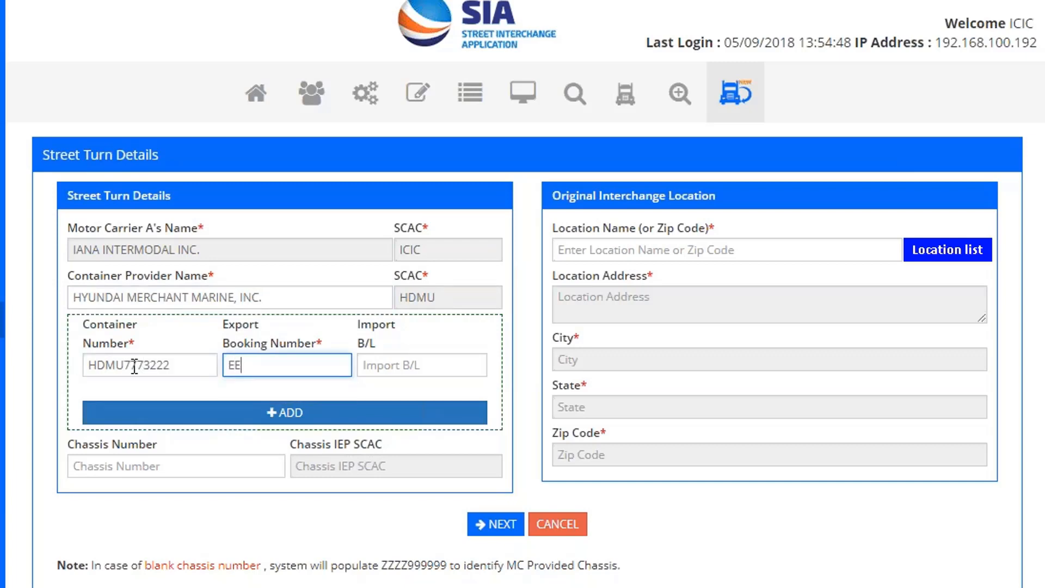
key(Tab)
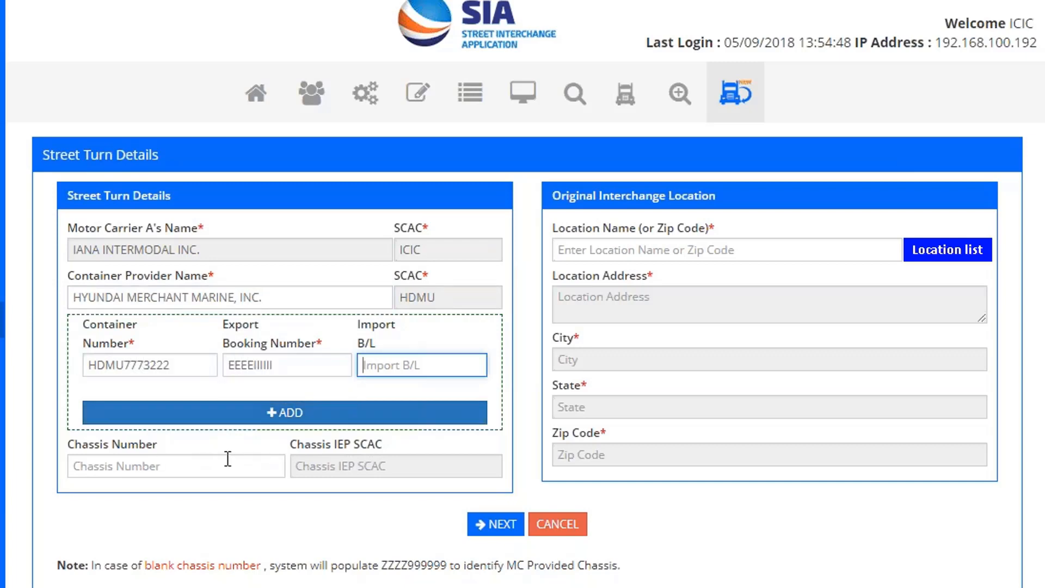
Step: Choose BNSF - ATLANTA GA as the original interchange location and add the entered container to the street turn request
click(942, 253)
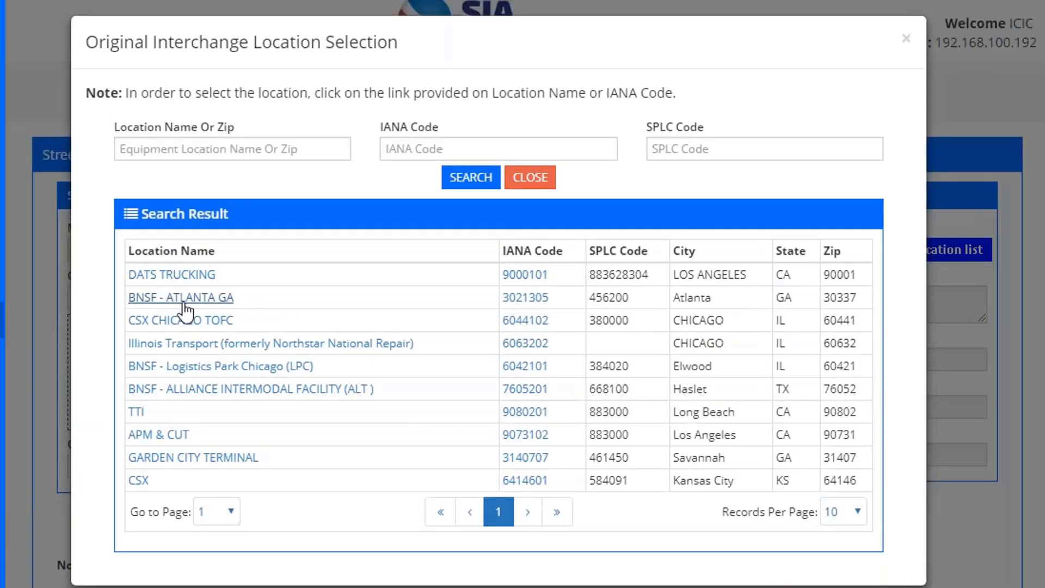
click(184, 304)
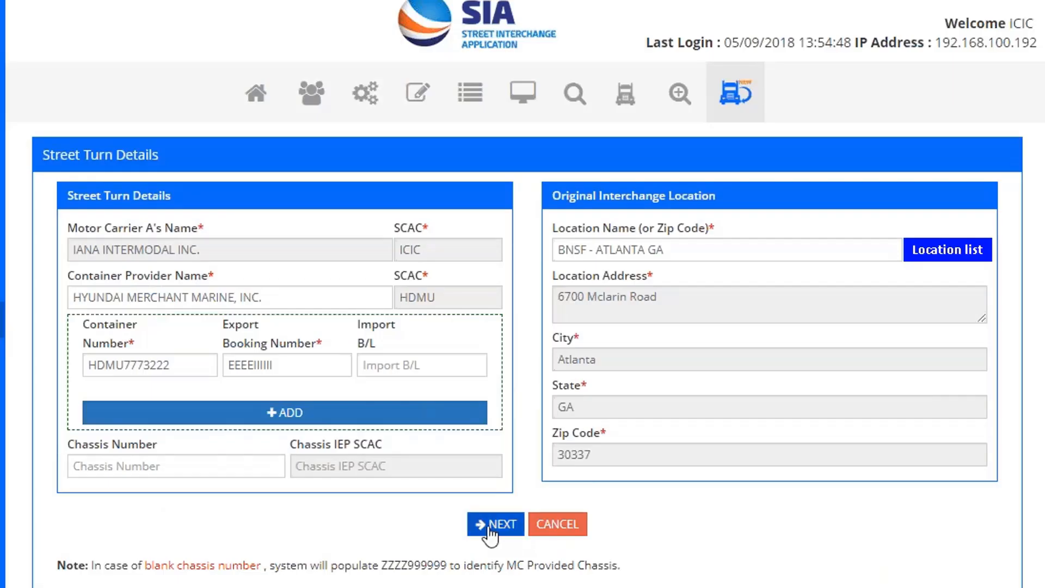
click(274, 417)
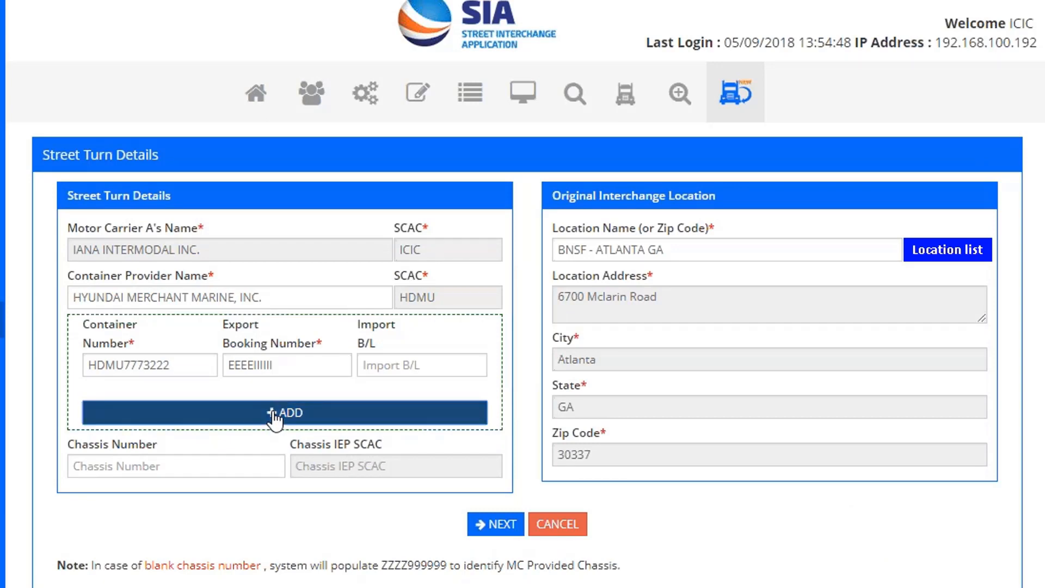
Step: Enter a second container, HDMU338882, with export booking number EEEXXXIIYYY, and submit the street turn request
click(127, 374)
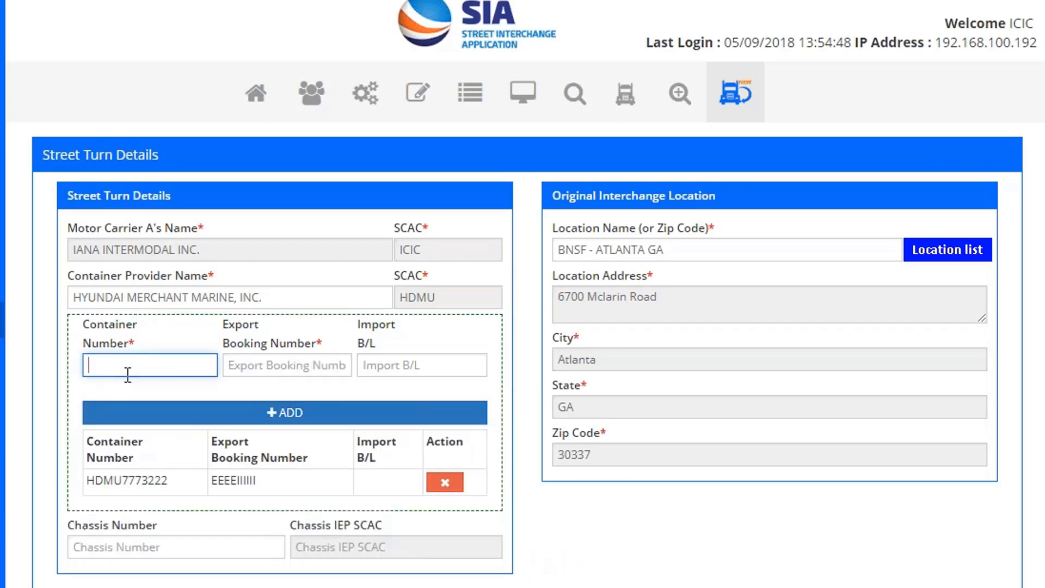
text(HDMU338882)
key(Tab)
text(EEEXXXIIYYY)
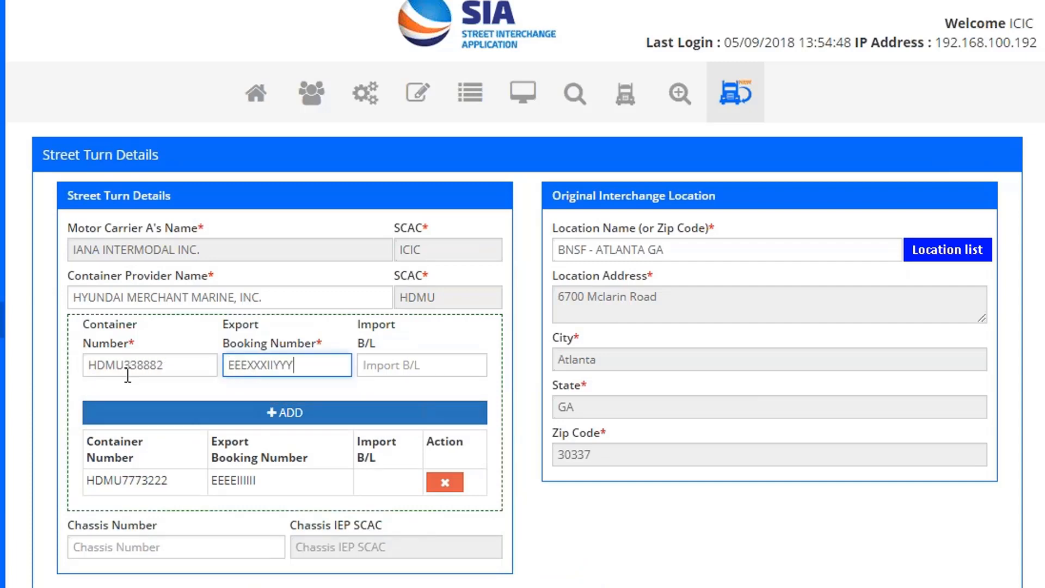
key(Tab)
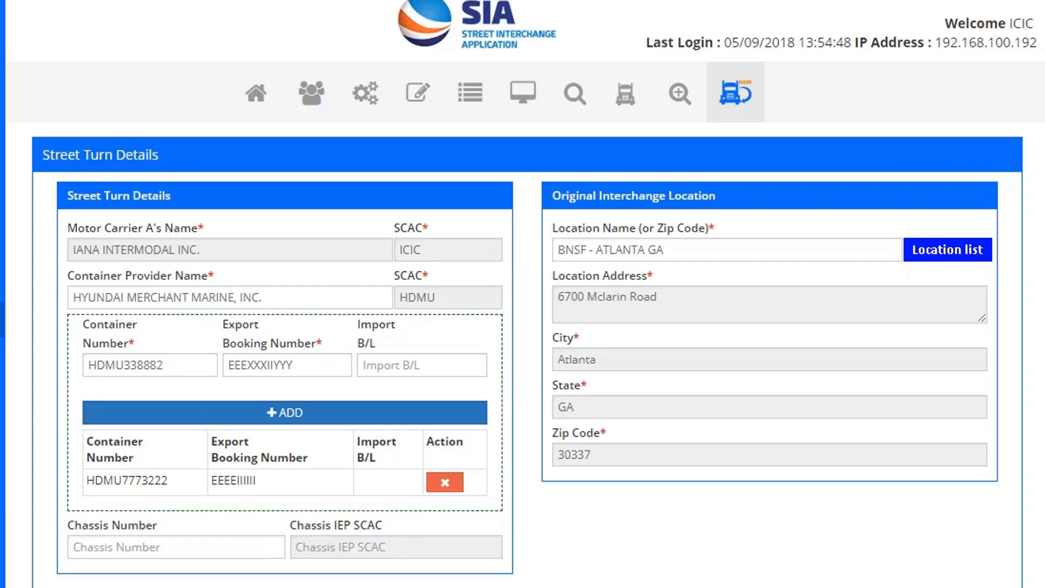
click(536, 433)
key(Return)
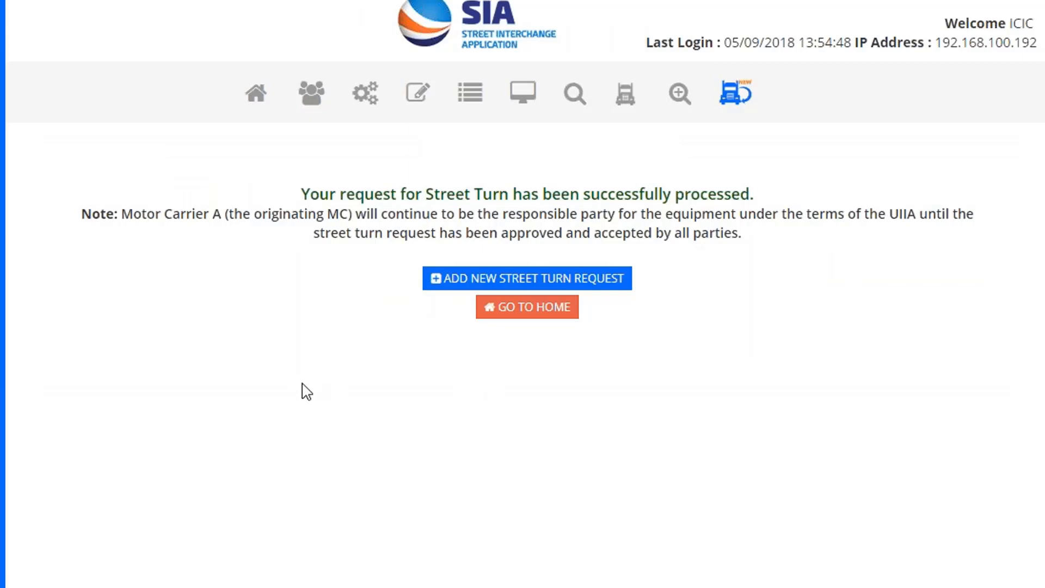
Step: Review the pending and approved interchange requests from the home dashboard, then view and close the approved request for container HDMU999111
click(262, 109)
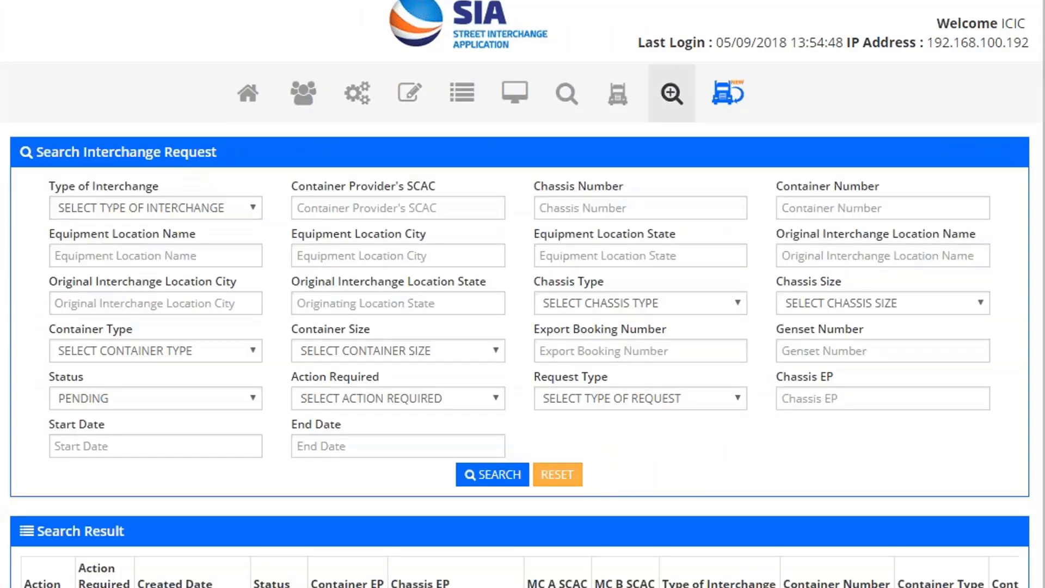
scroll(205, 368, down, 5)
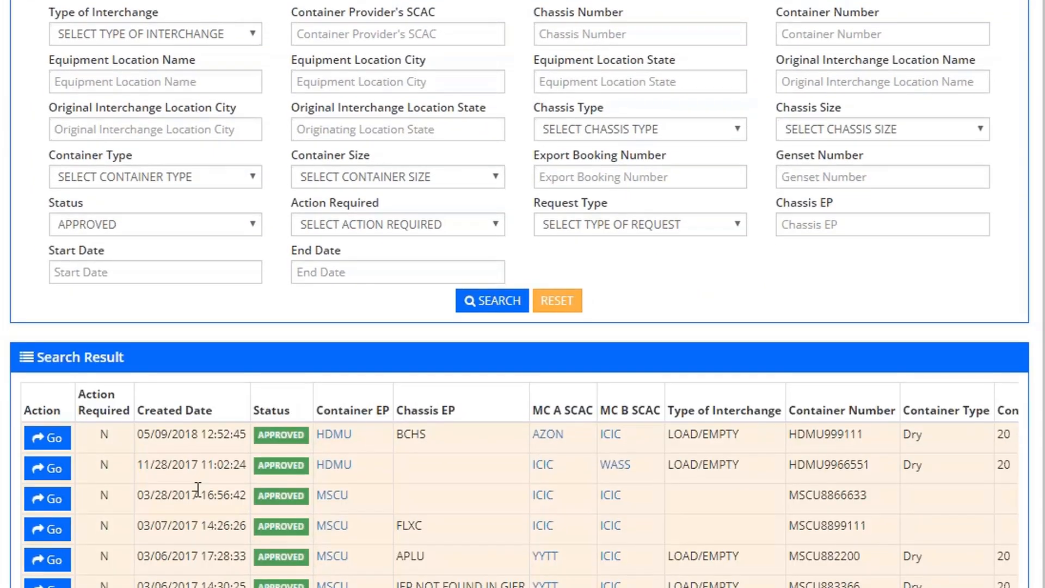
scroll(198, 489, down, 5)
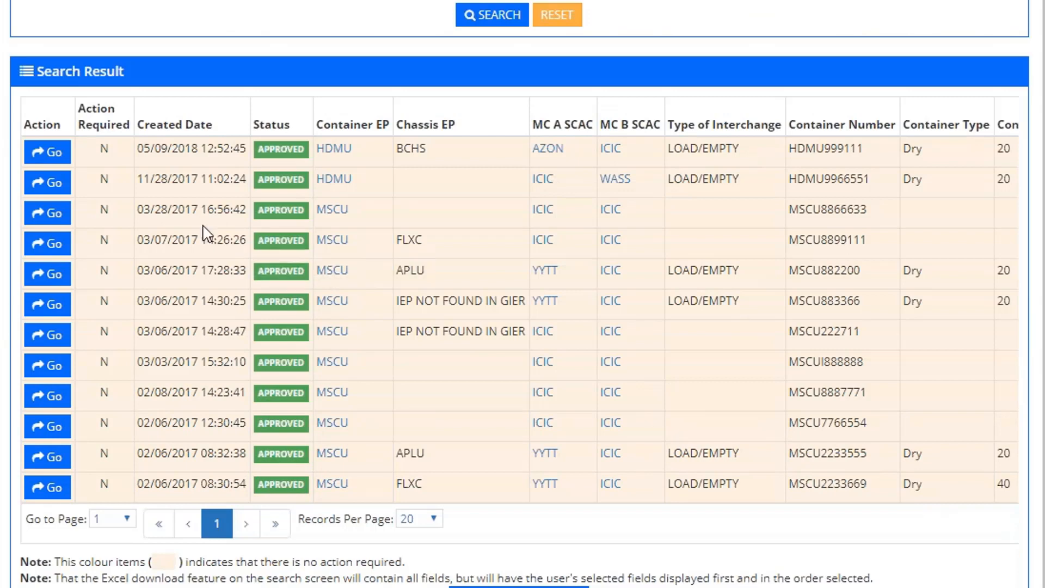
click(49, 155)
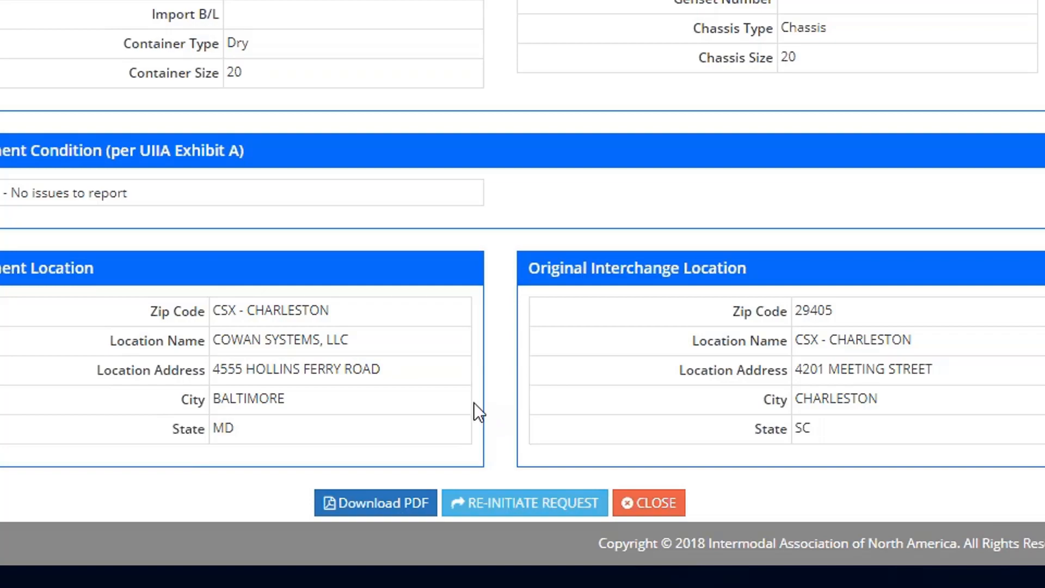
click(652, 505)
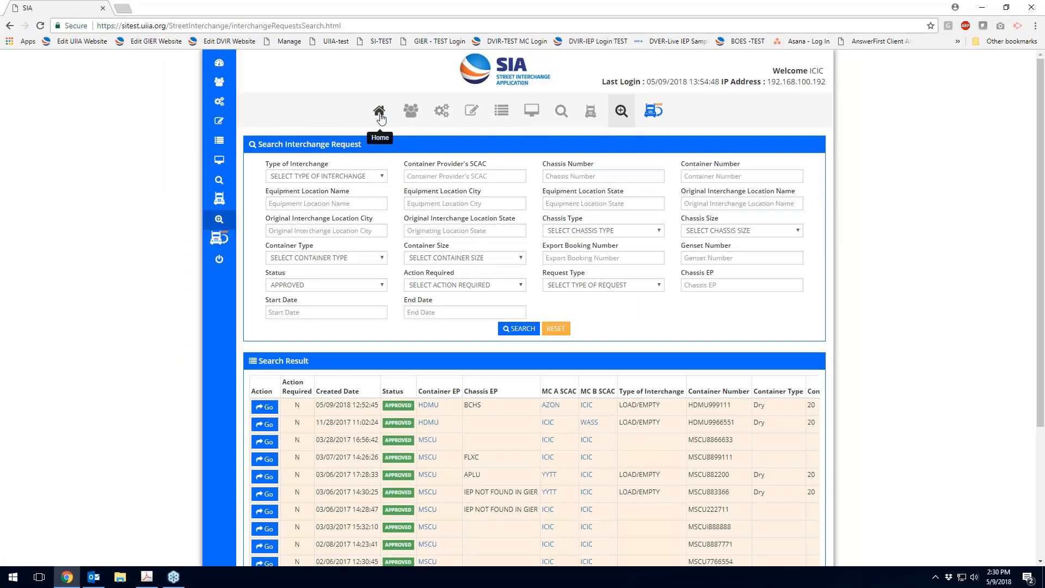
Step: Review the cancelled interchange requests from the home dashboard, then return to the dashboard
click(380, 110)
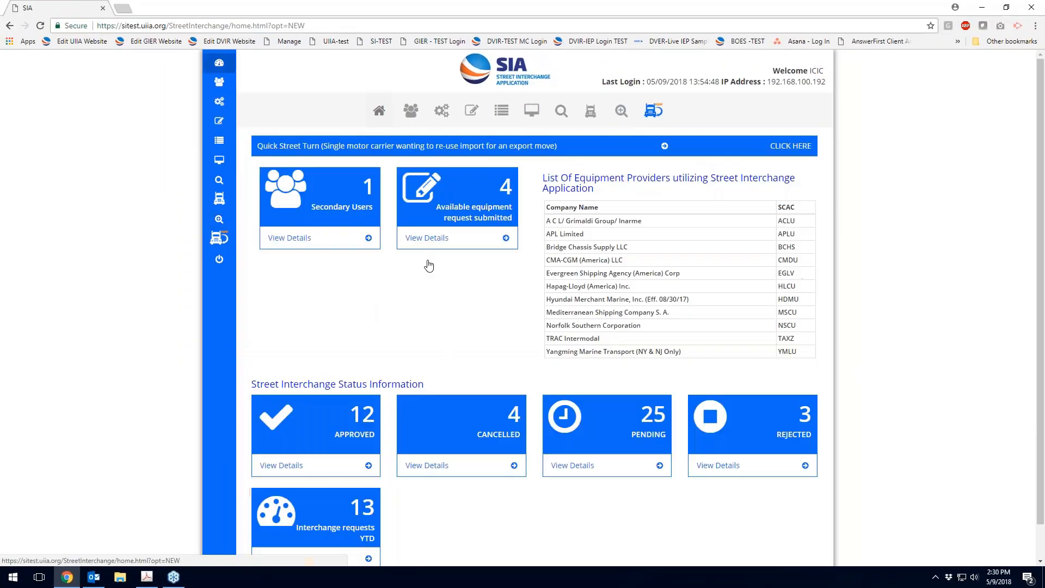
click(428, 466)
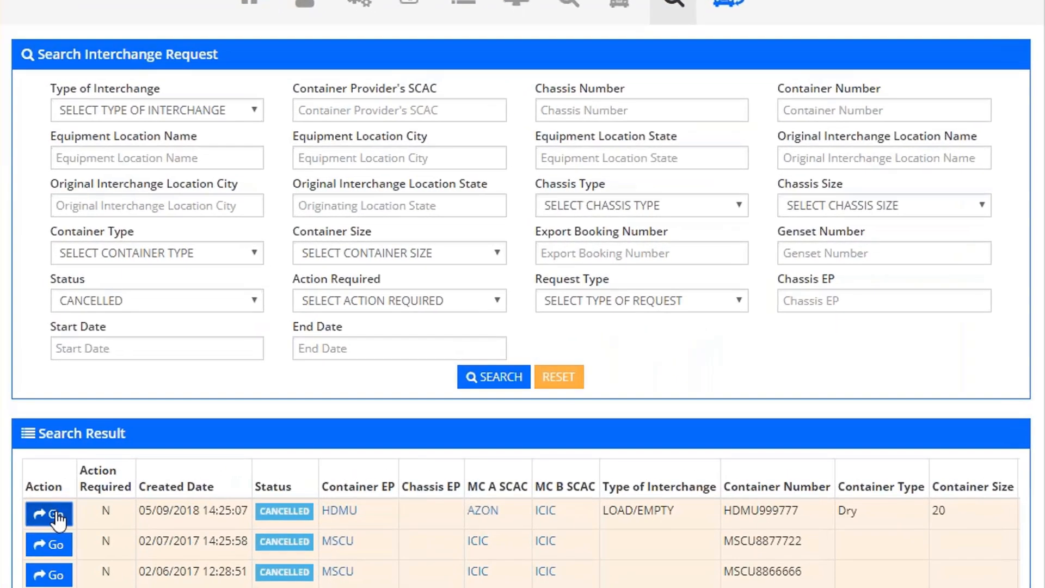
click(105, 489)
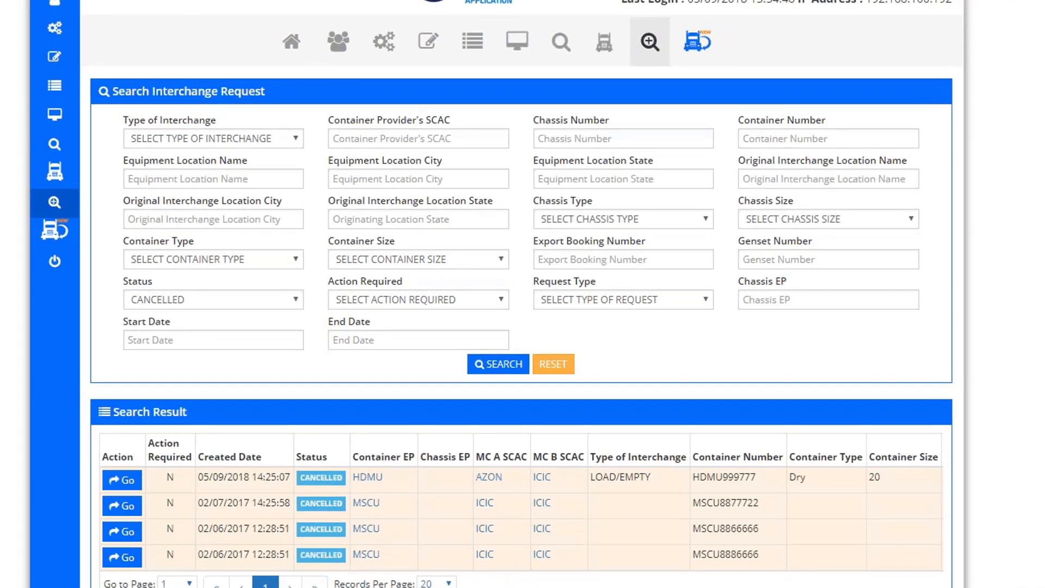
click(283, 49)
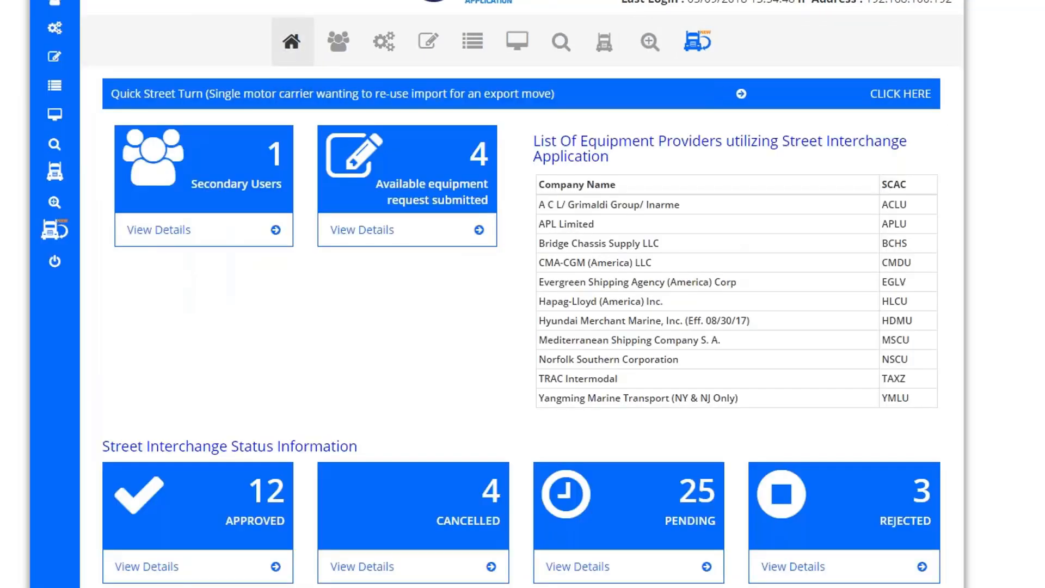
Step: Review the rejected interchange requests from the home dashboard, then return to the dashboard
click(790, 572)
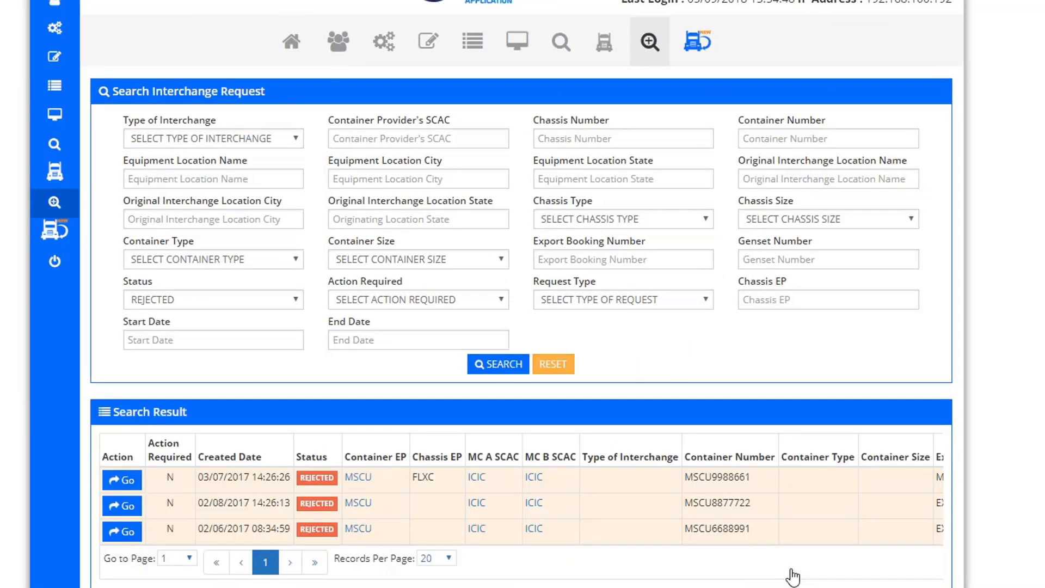
click(121, 480)
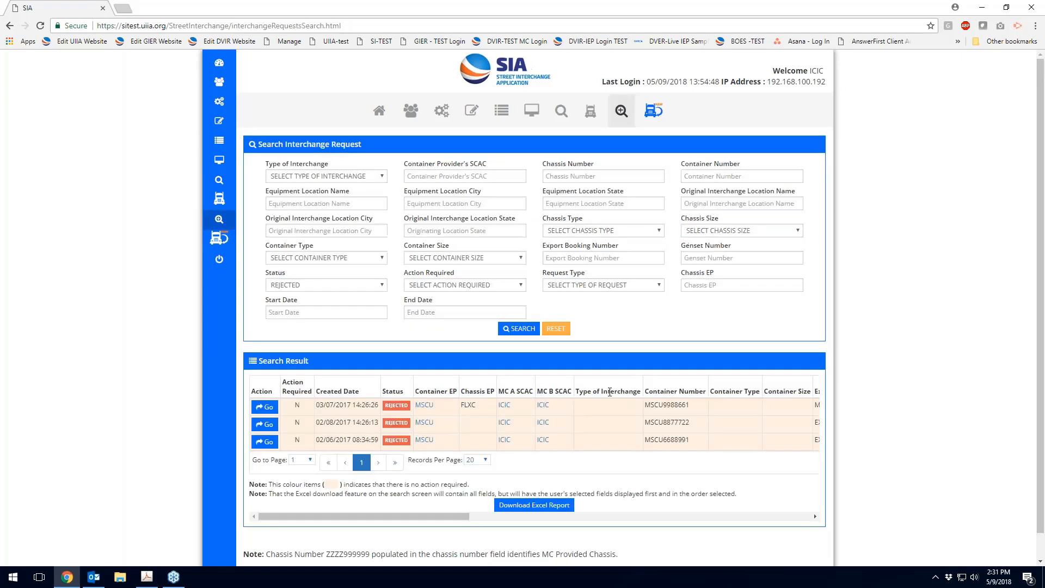
click(380, 111)
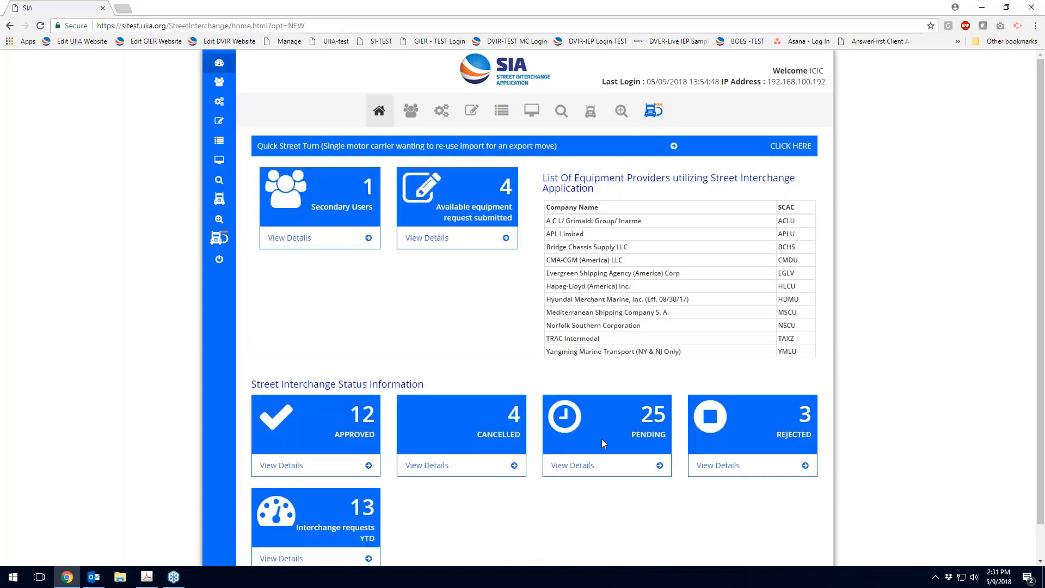
Step: Open the pending interchange request for container MESU7333777, mark its equipment condition as None - No issues to report, and approve it
click(583, 530)
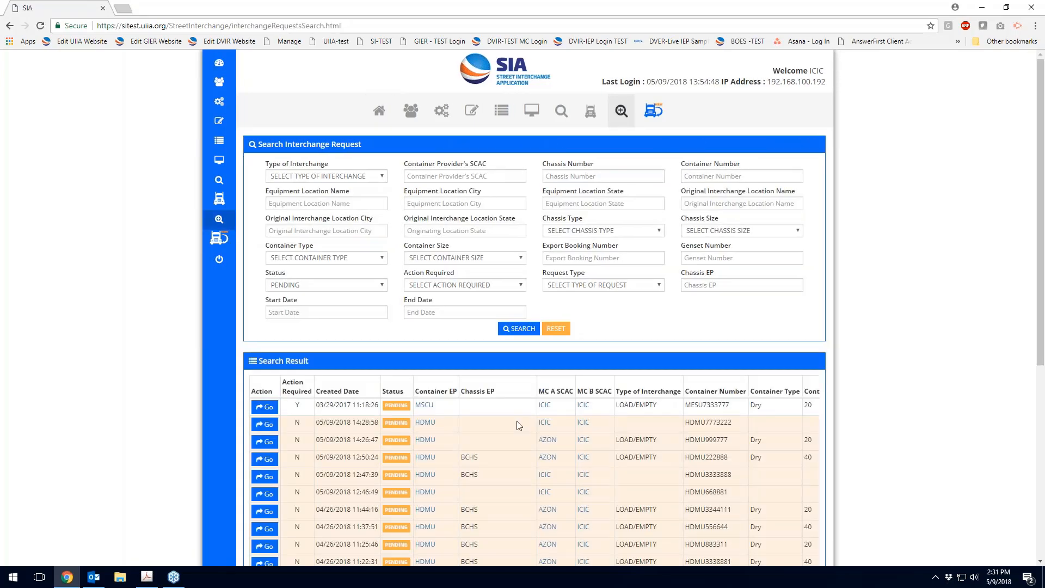
scroll(518, 426, down, 2)
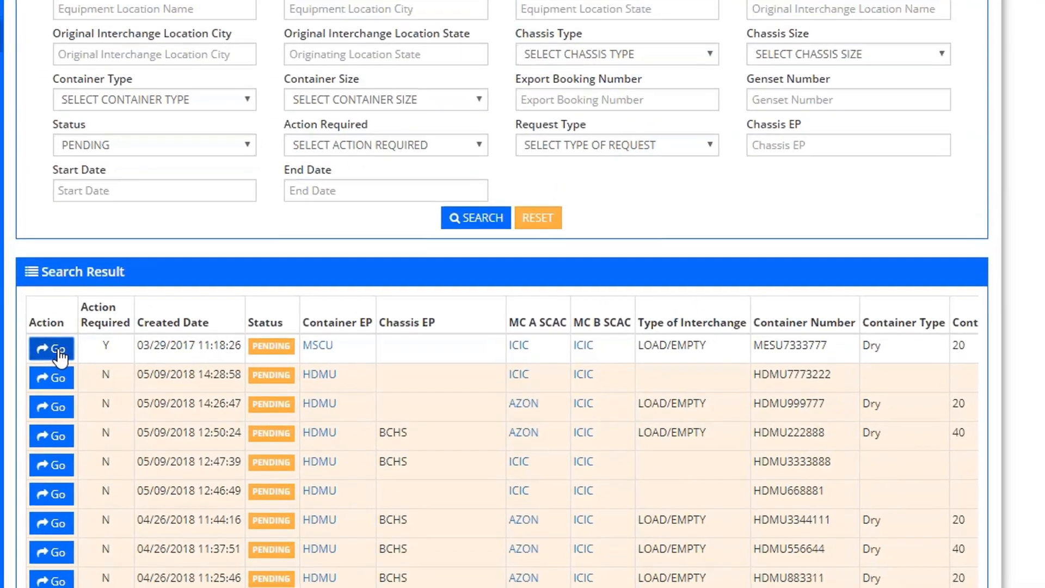
click(75, 197)
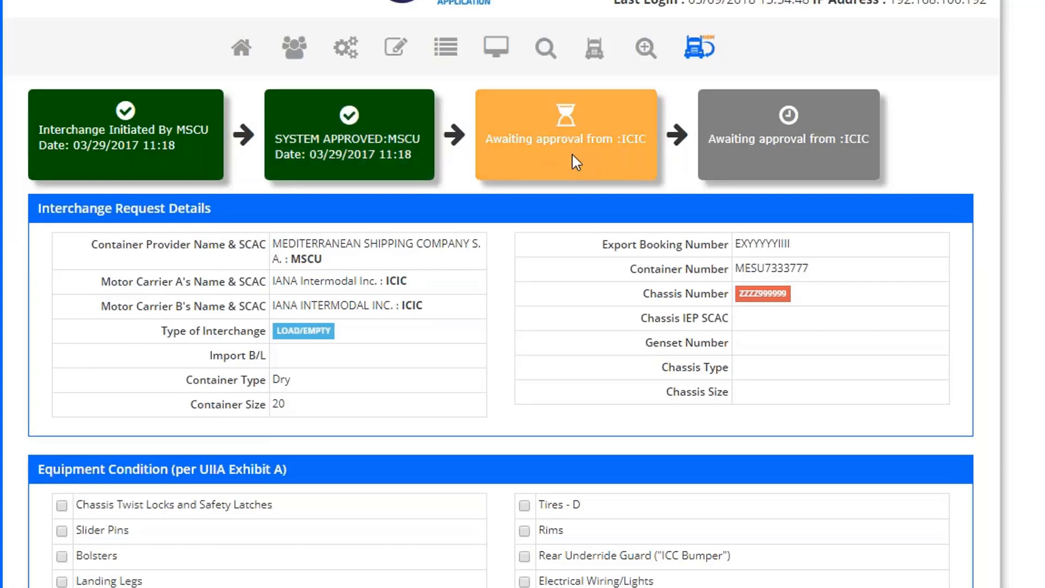
scroll(571, 152, down, 5)
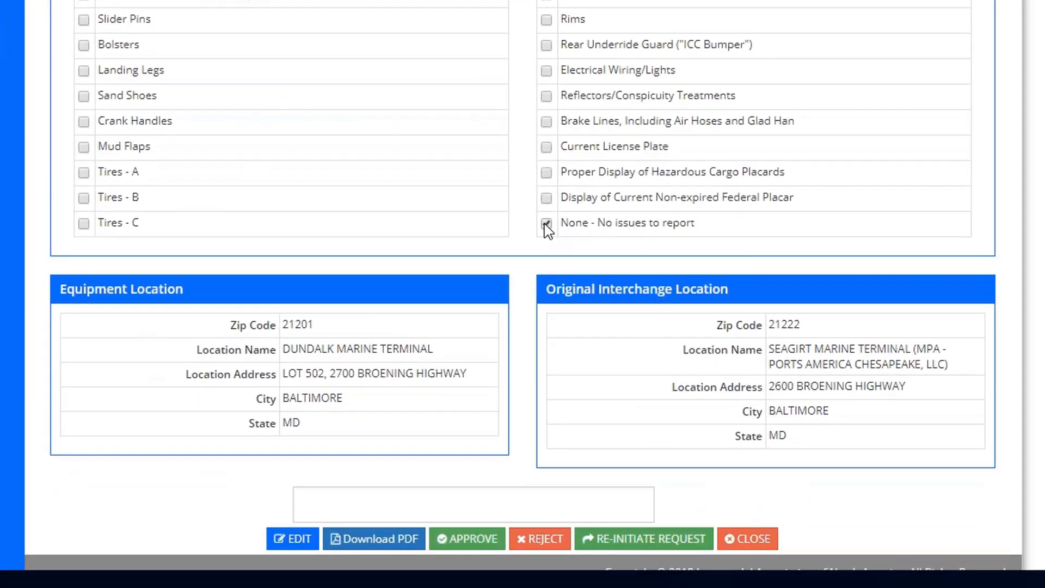
click(547, 223)
mouse_move(587, 223)
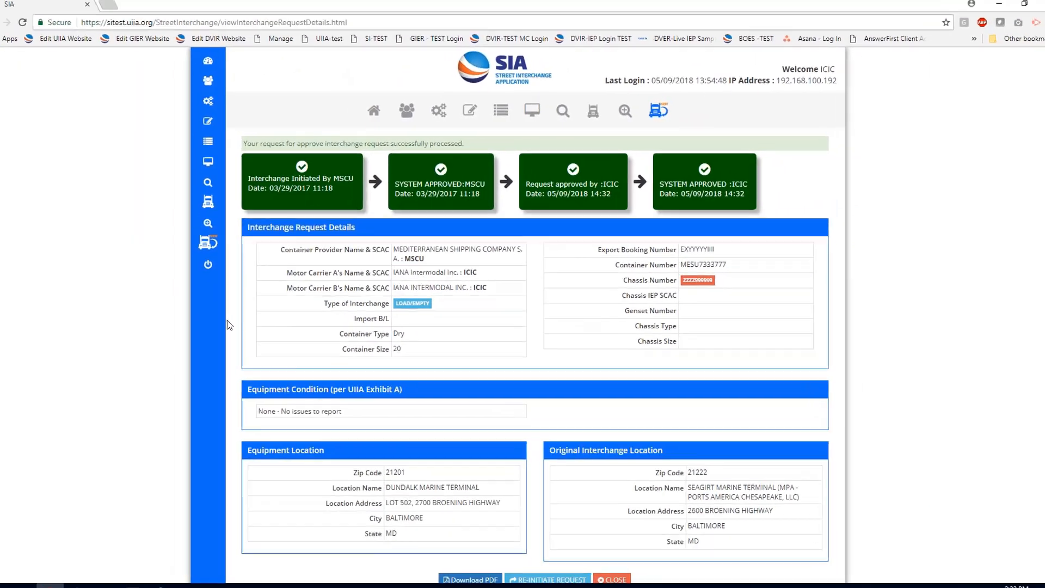
Step: Log out of the motor carrier account and log in as an equipment provider with SCAC hdmu
mouse_move(38, 460)
click(248, 341)
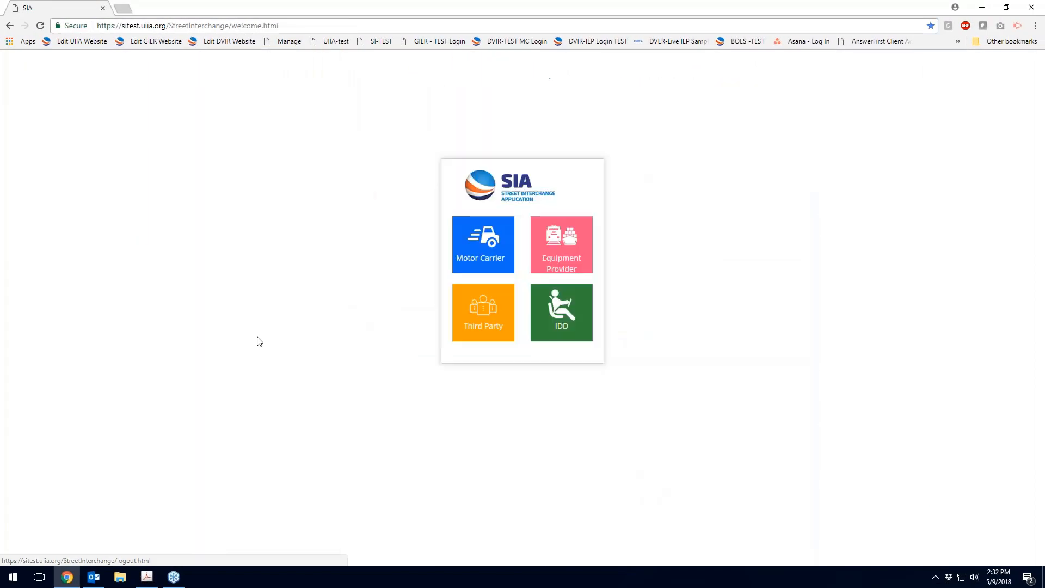
click(497, 295)
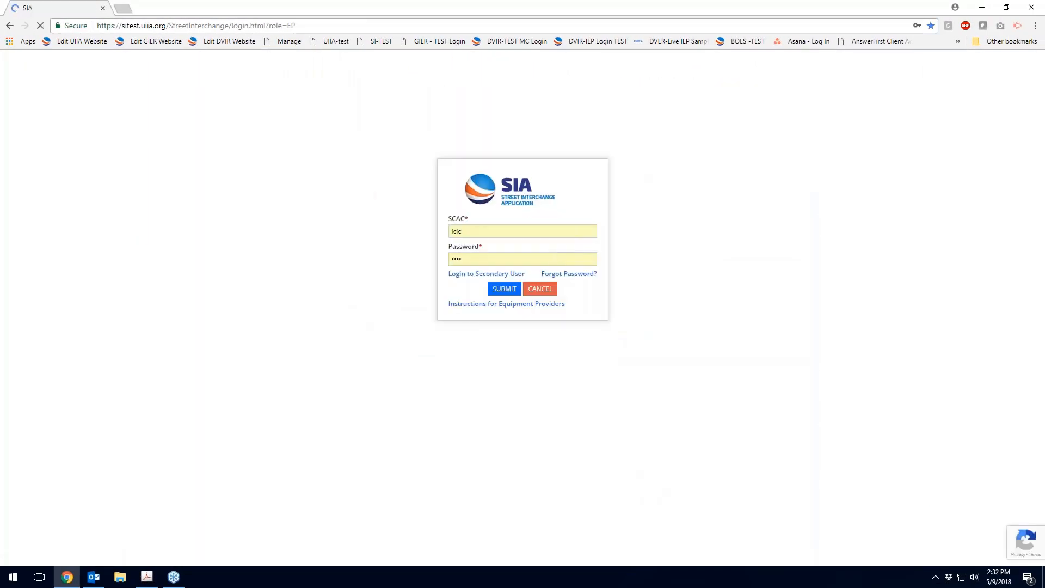
drag(474, 231, 447, 232)
text(hdmu)
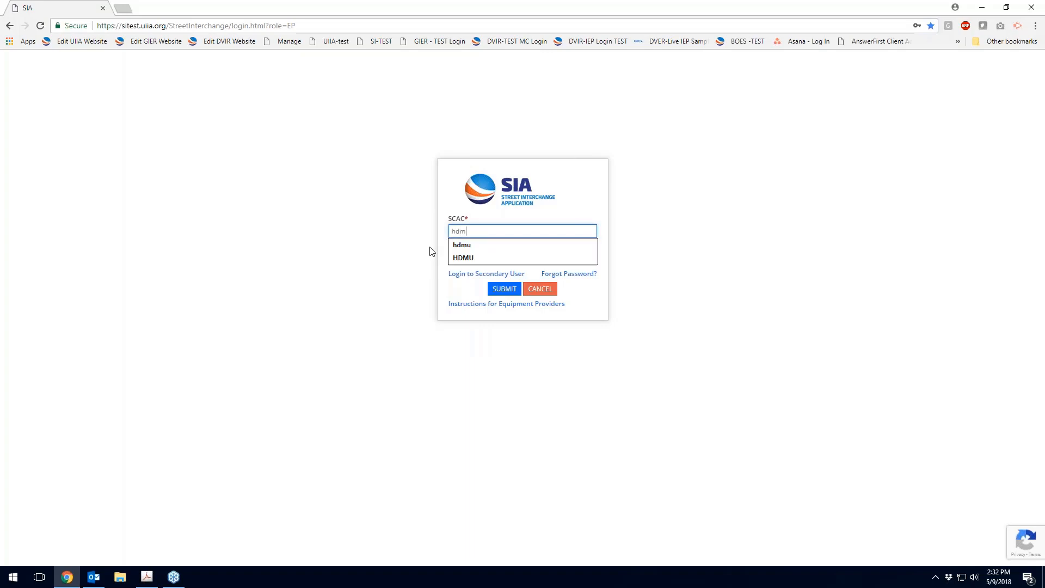
key(Tab)
key(Return)
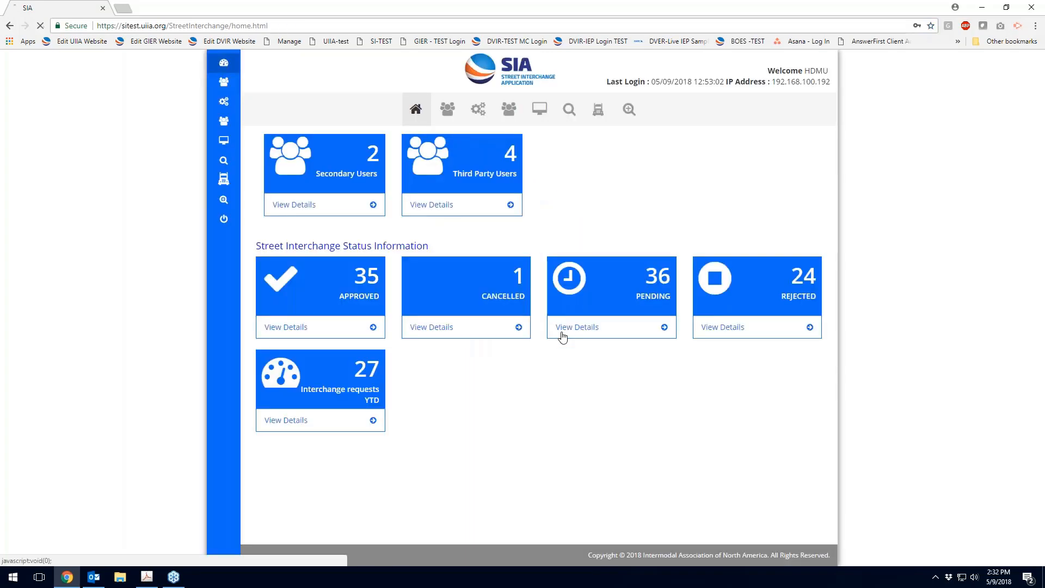
Step: Open the pending interchange request for container HDMU999777 and approve it as the equipment provider
click(564, 333)
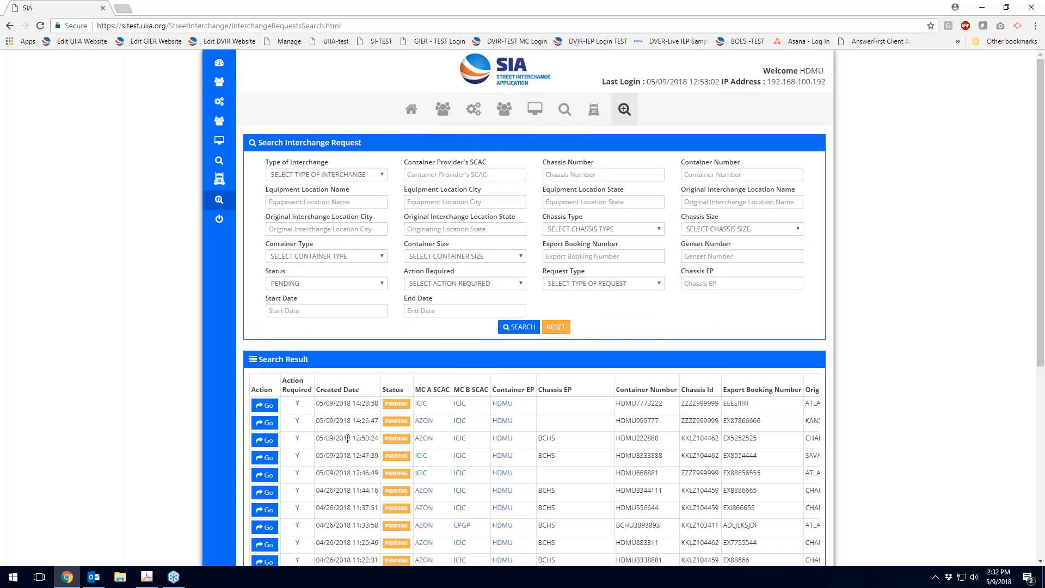
scroll(347, 438, down, 2)
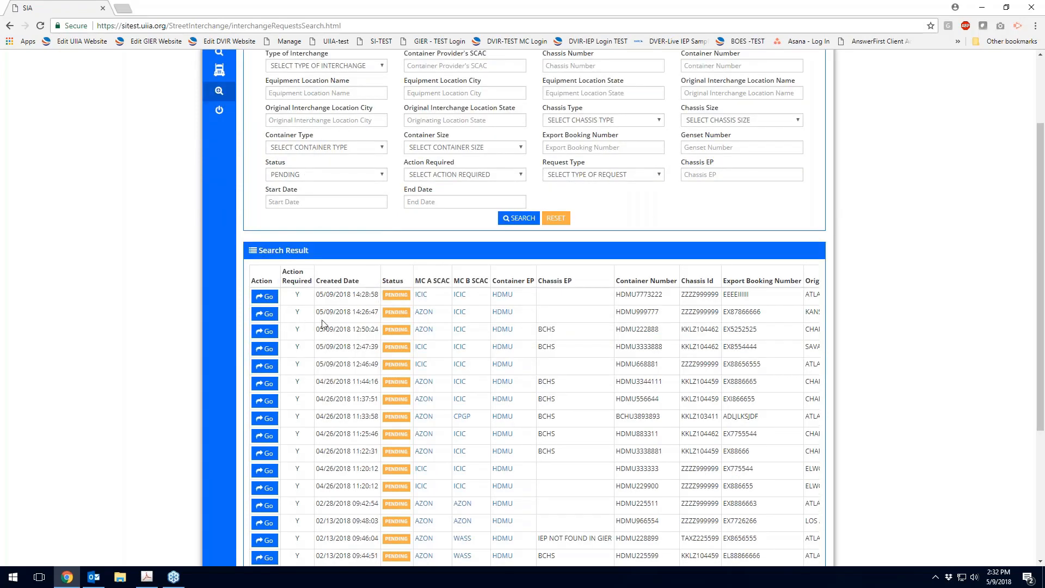
click(265, 313)
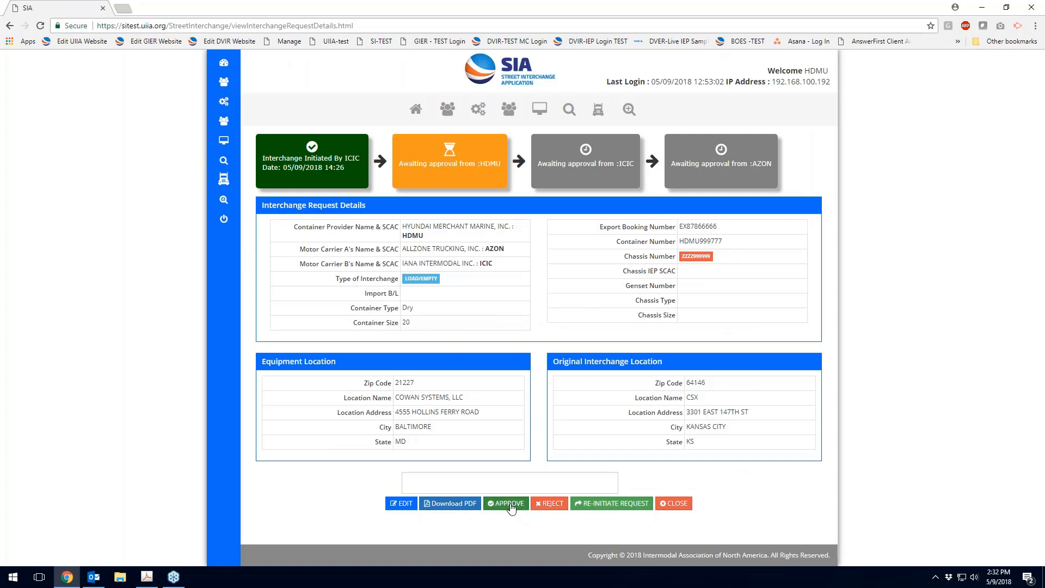
click(511, 506)
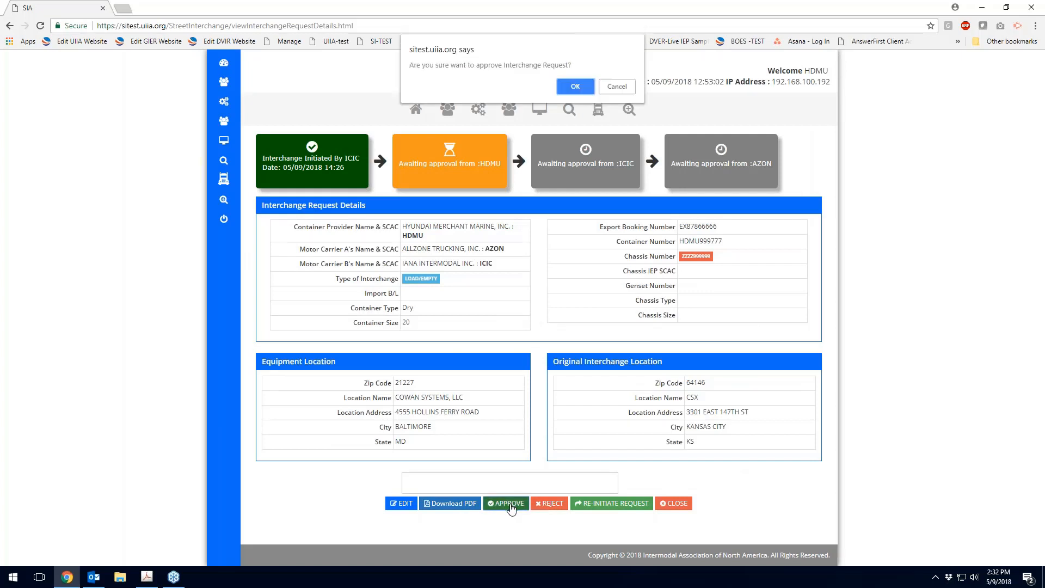
click(575, 88)
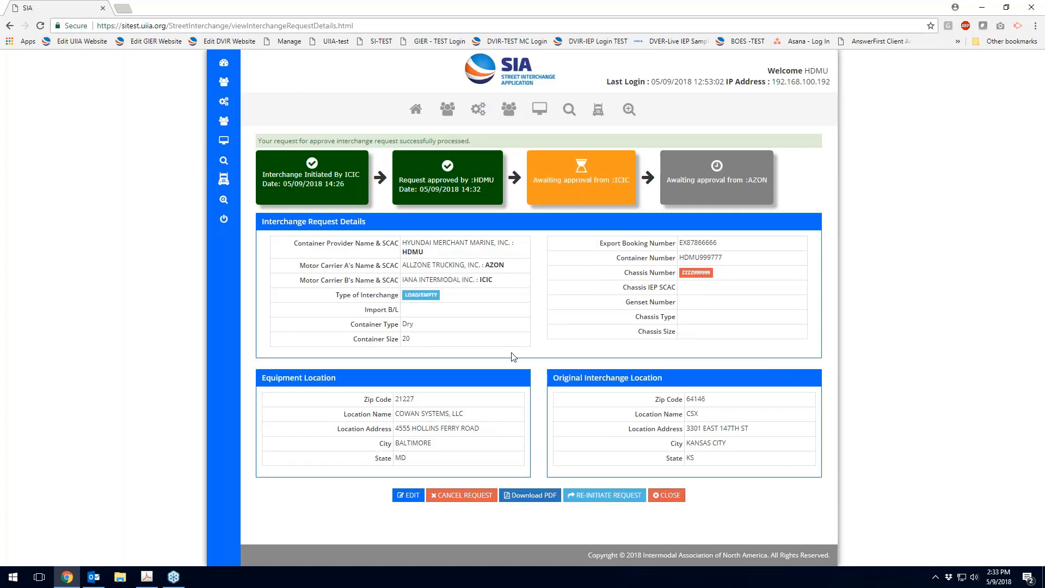
Step: Log out of the equipment provider account and log back in as motor carrier icic
click(251, 259)
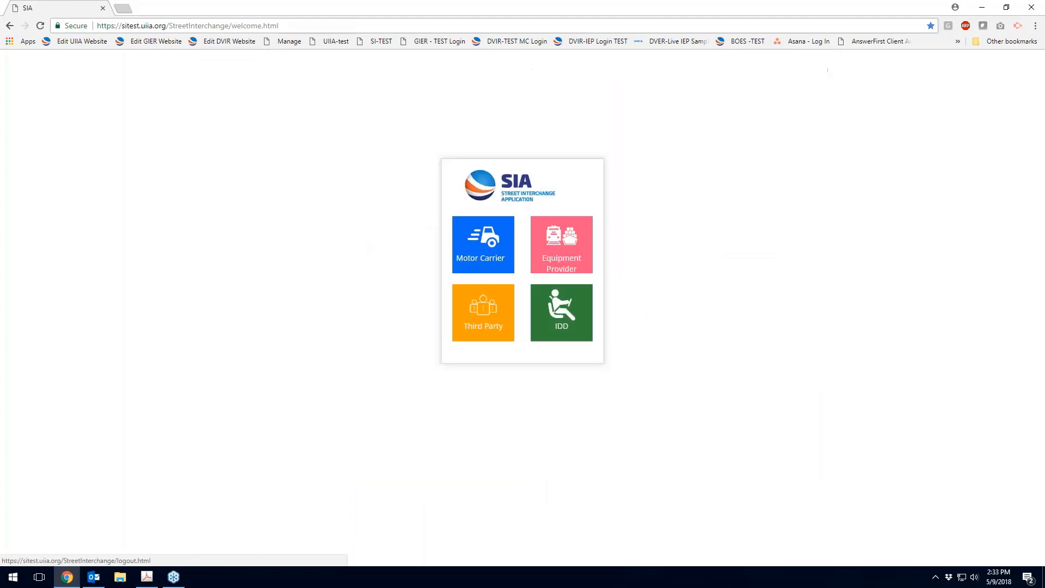
click(496, 259)
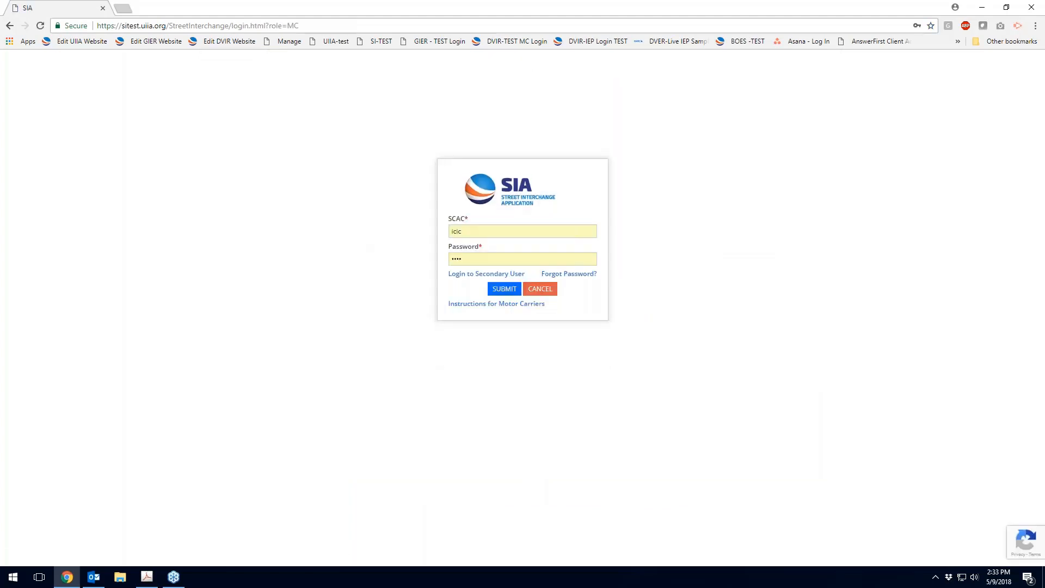
key(Return)
Step: Open the pending request for container HDMU999777 and mark its equipment condition as None - No issues to report
click(571, 469)
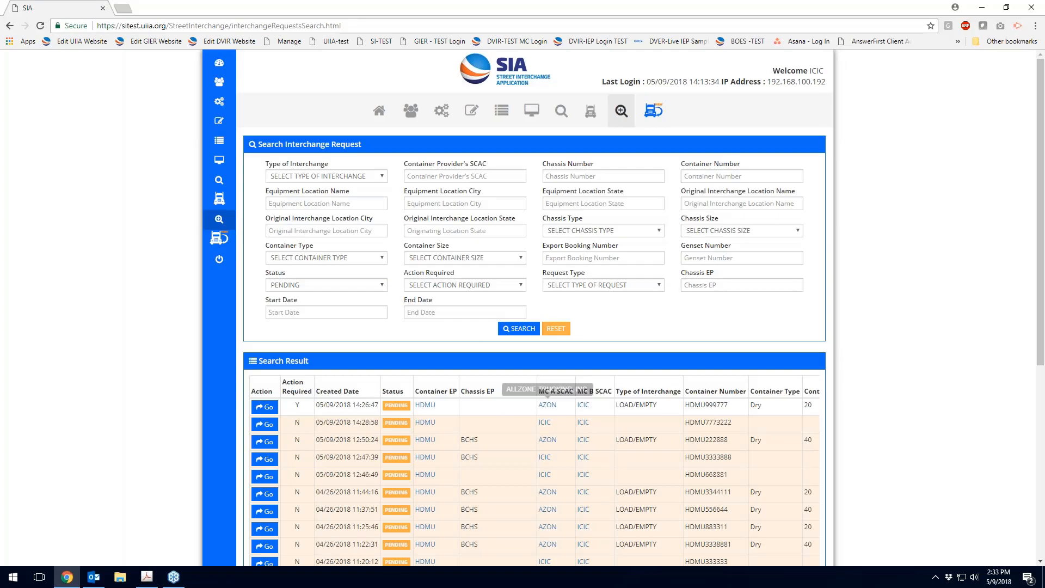
click(266, 408)
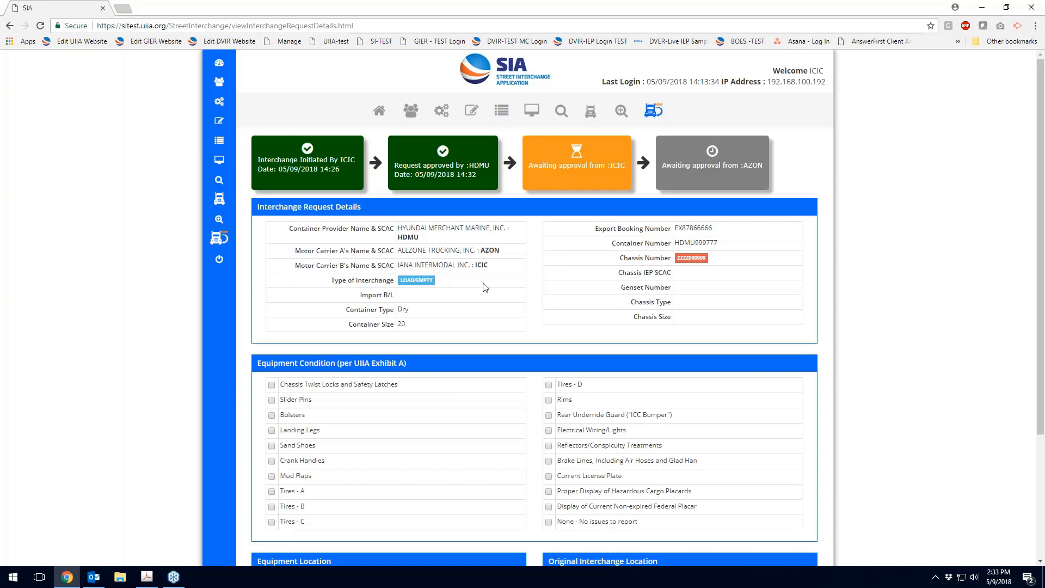
scroll(486, 288, down, 2)
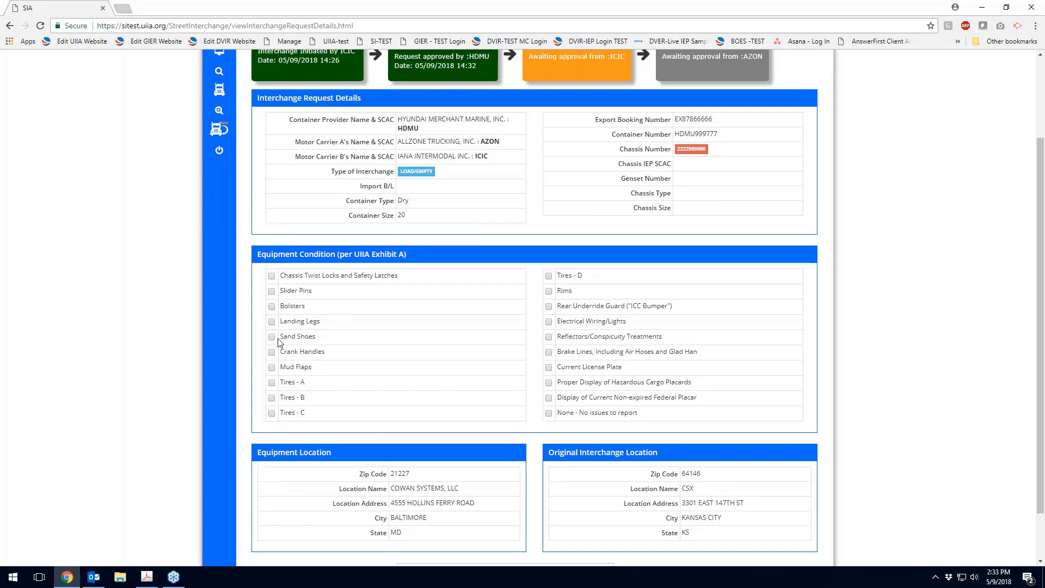
scroll(412, 348, up, 2)
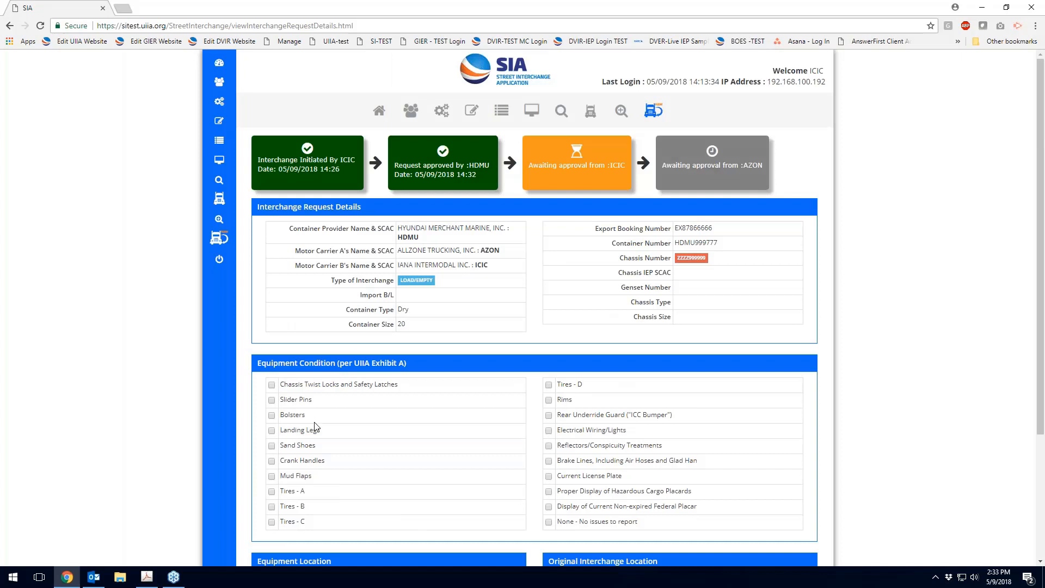
scroll(539, 479, down, 2)
click(549, 413)
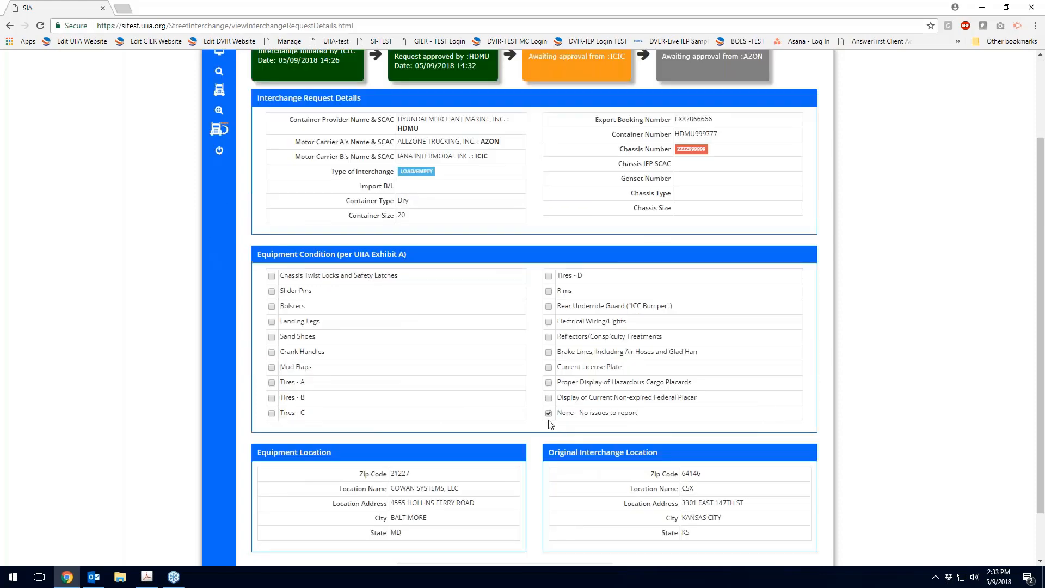
Step: Approve the interchange request for container HDMU999777 as the motor carrier and confirm the approval
scroll(596, 291, up, 2)
scroll(596, 291, down, 2)
scroll(596, 291, down, 1)
click(500, 535)
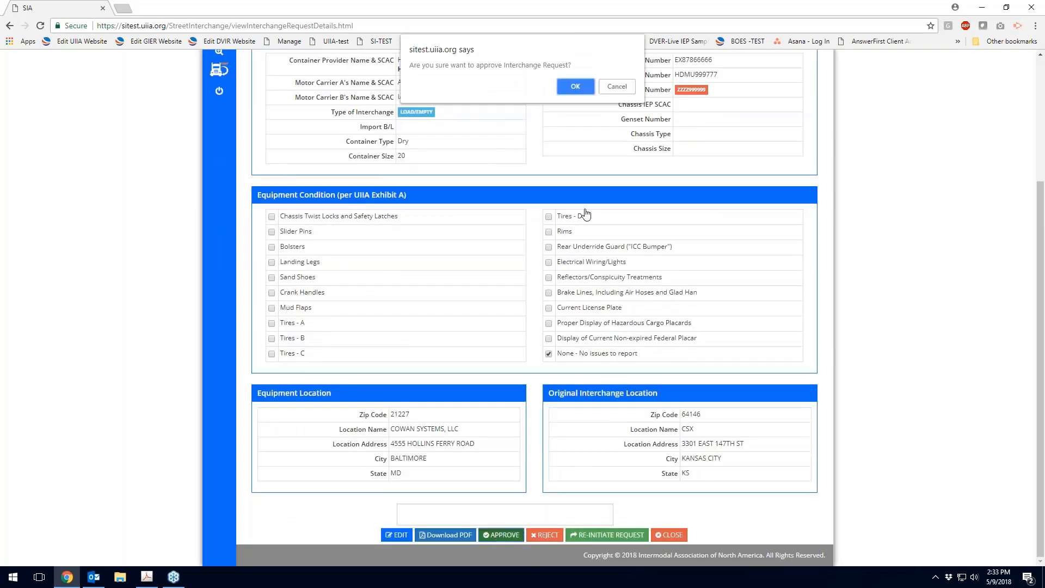
click(577, 91)
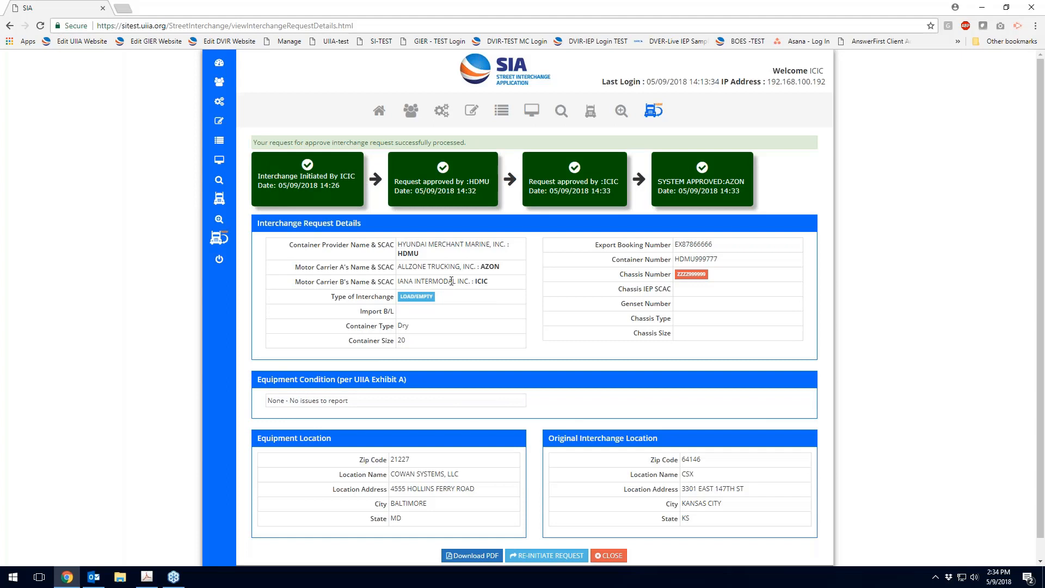
Step: Check the motor carrier's pending requests, then log out and log in as an equipment provider with SCAC hdmu
click(380, 111)
click(574, 470)
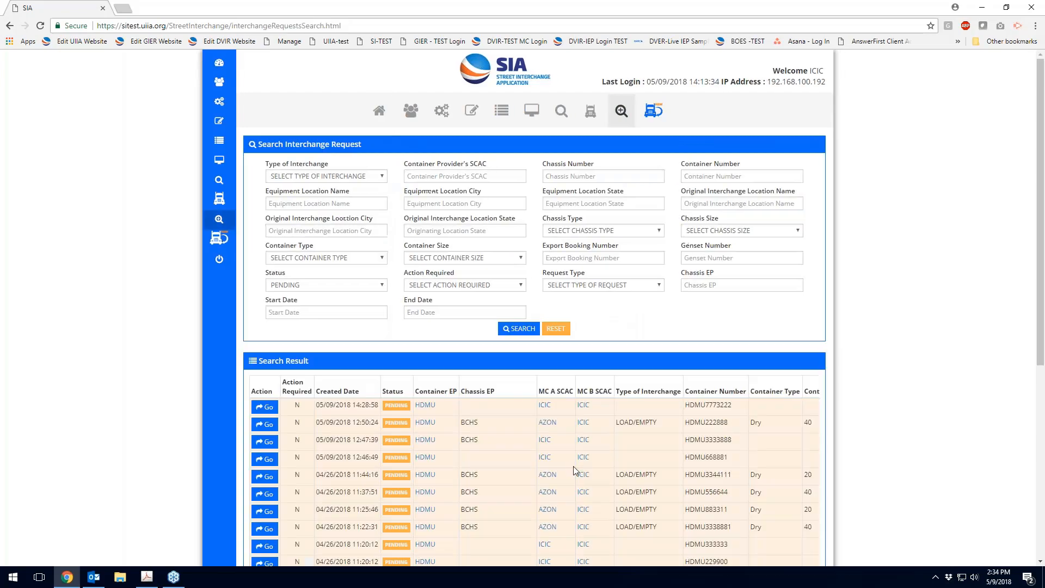
click(240, 469)
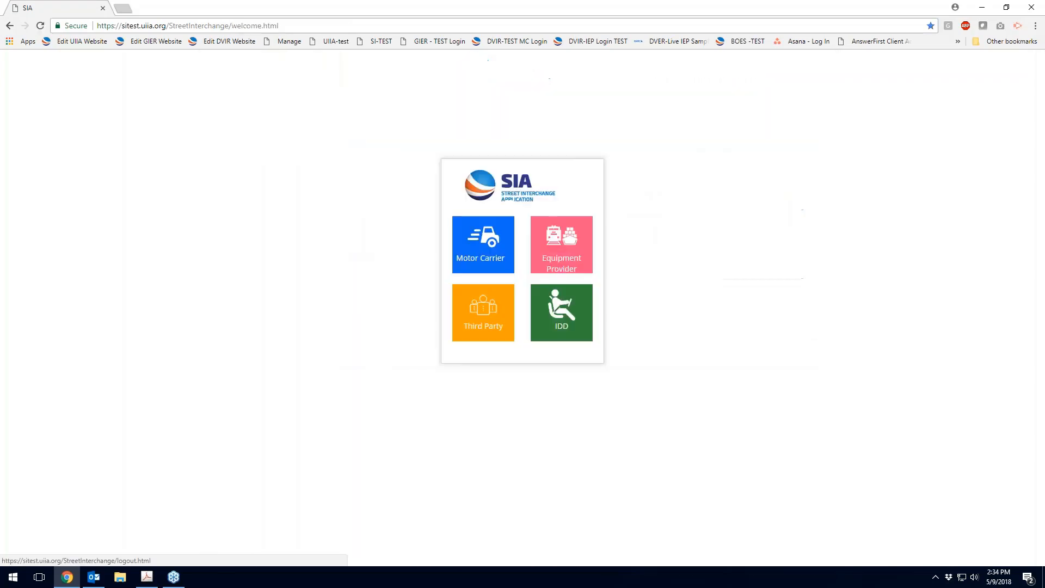
click(561, 264)
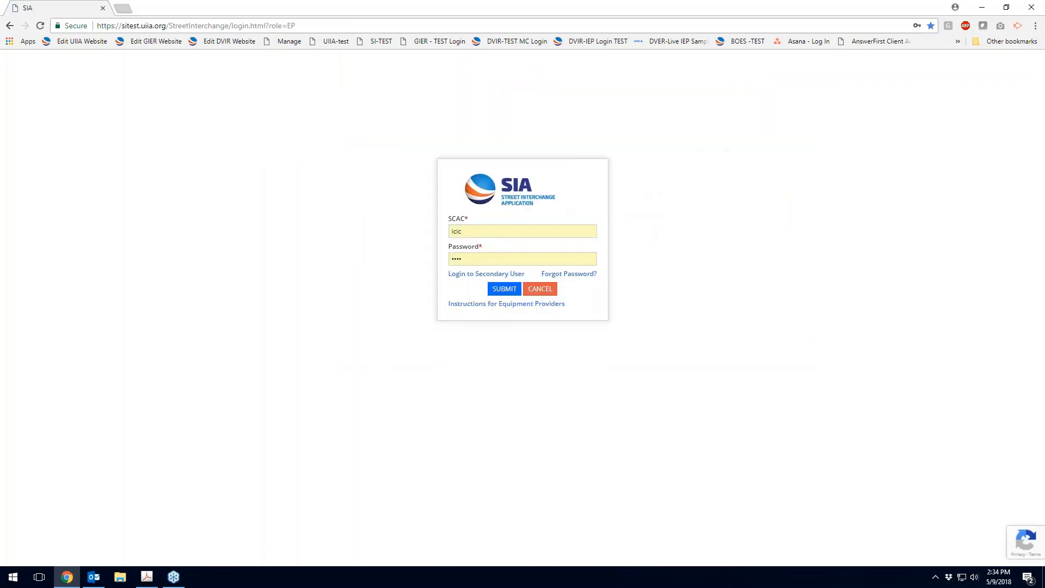
double_click(456, 231)
text(hdmu)
key(Tab)
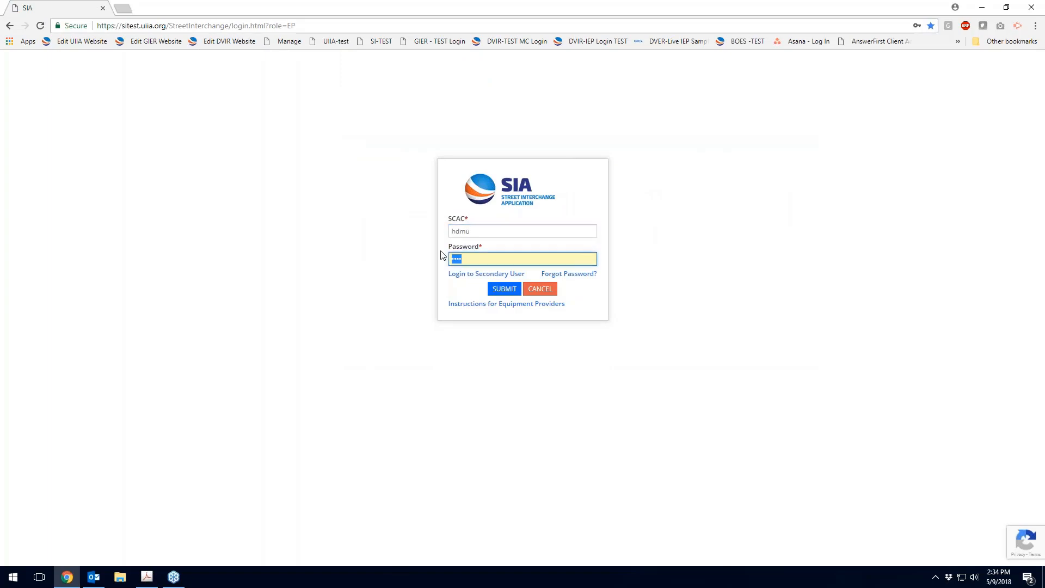
key(Return)
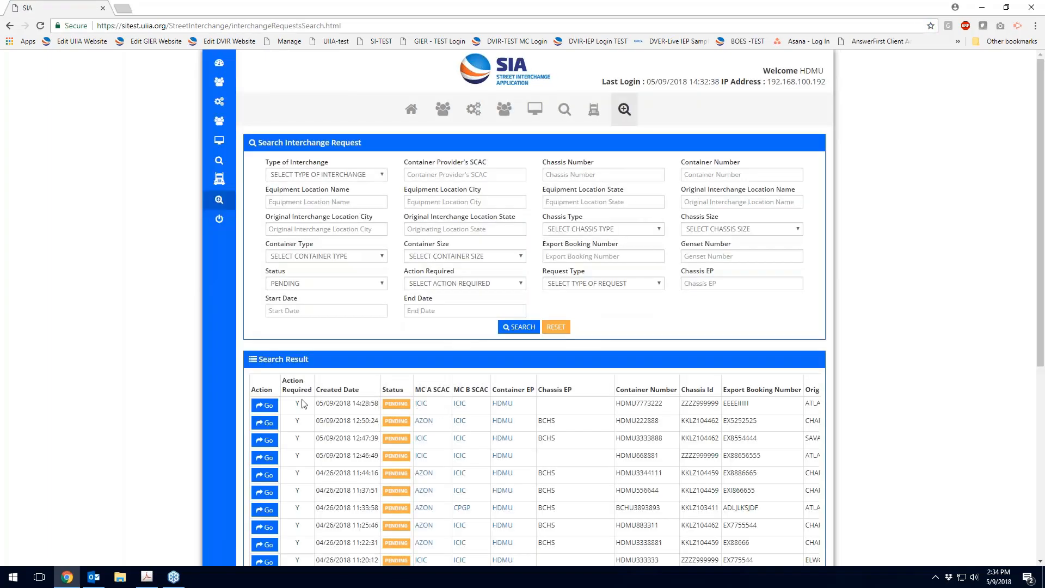
Step: Reject the pending street turn request for container HDMU7773222 with the comment "equipment not available"
click(264, 405)
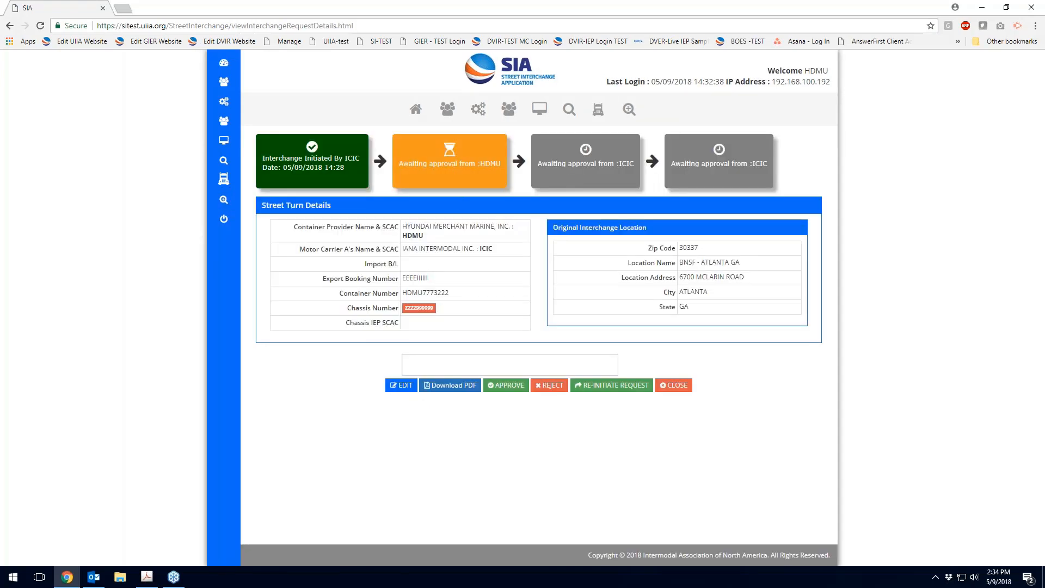
click(550, 385)
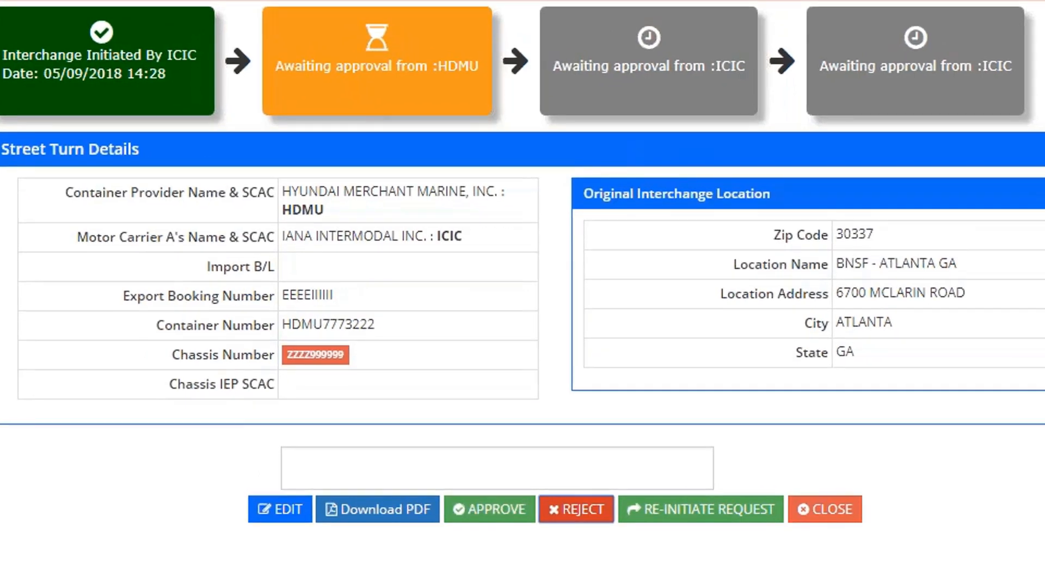
click(288, 463)
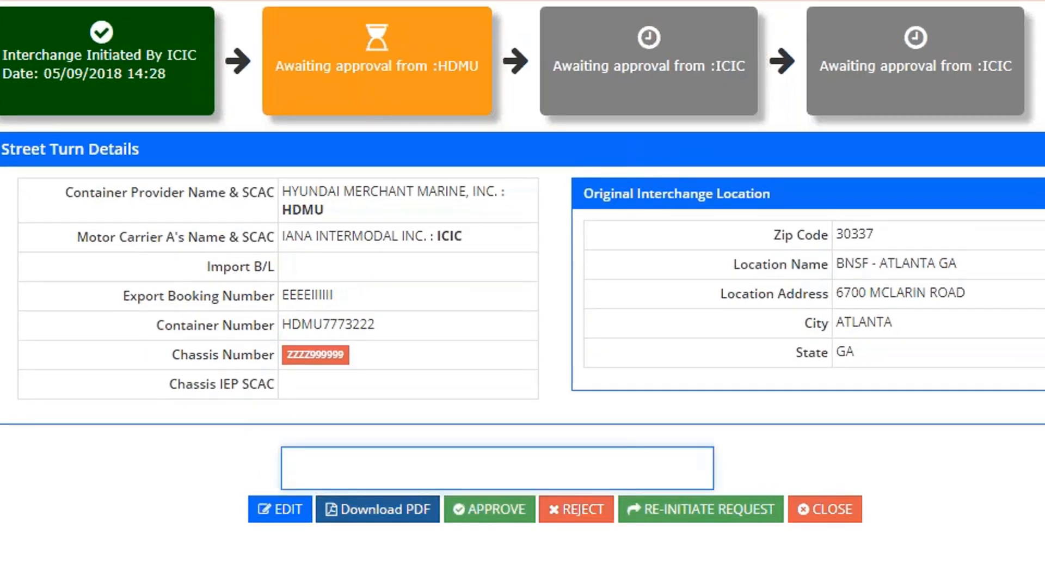
text(equipment not available)
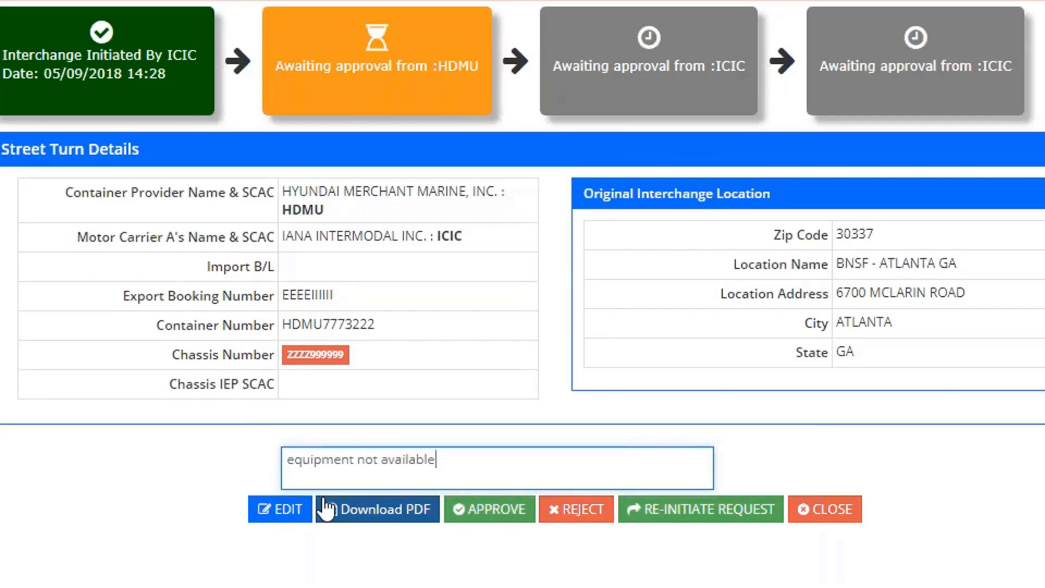
click(576, 512)
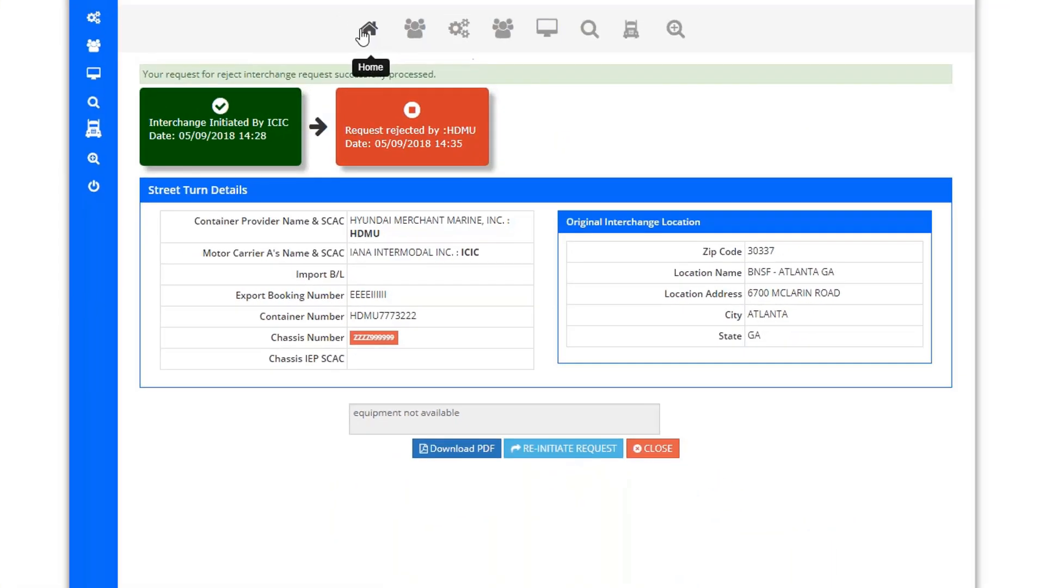
Step: Open the pending street turn request for container HDMU668881, approve it as the equipment provider, and close its details
click(362, 28)
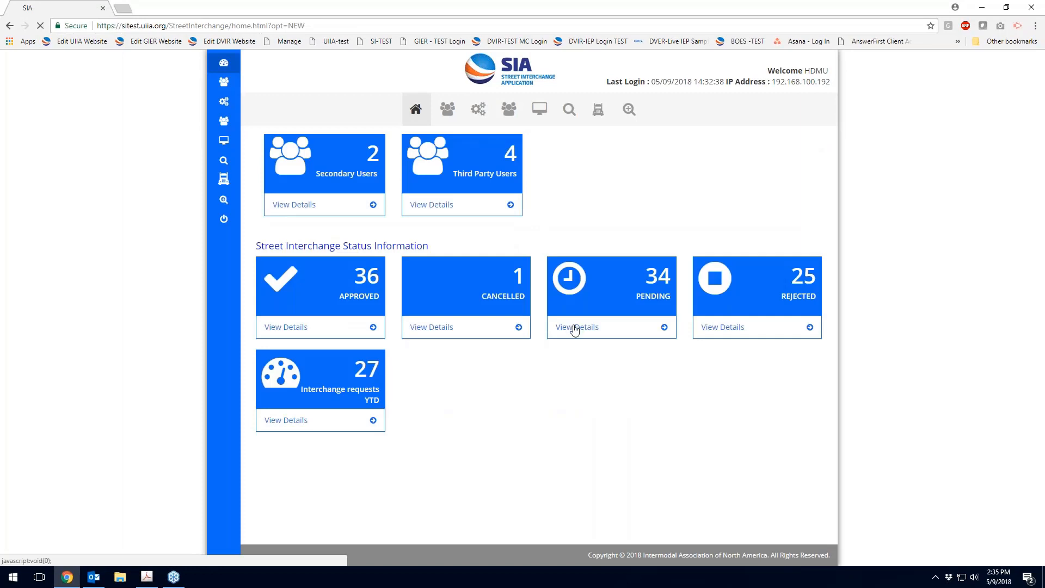
click(575, 328)
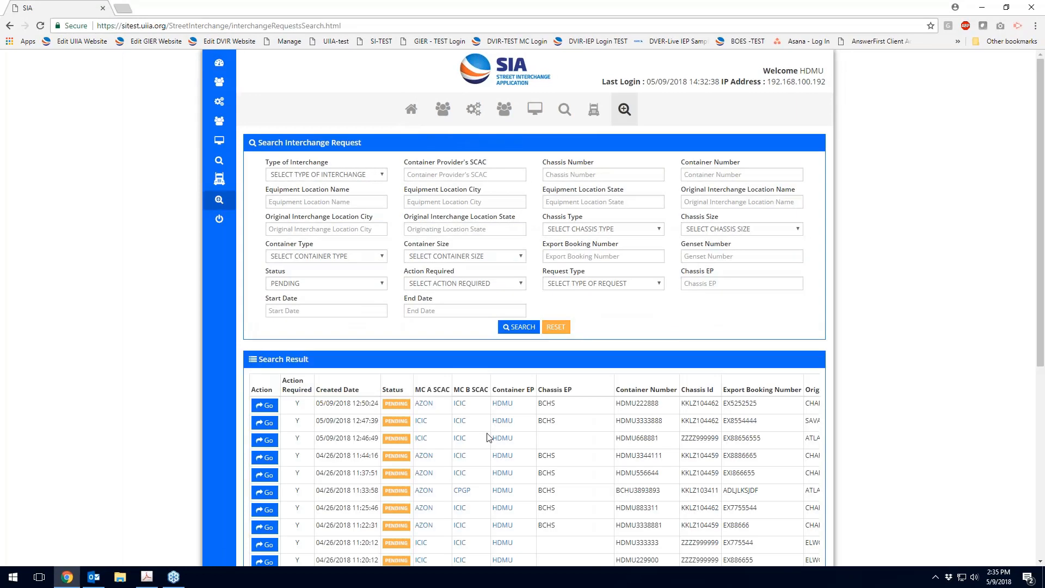
click(267, 440)
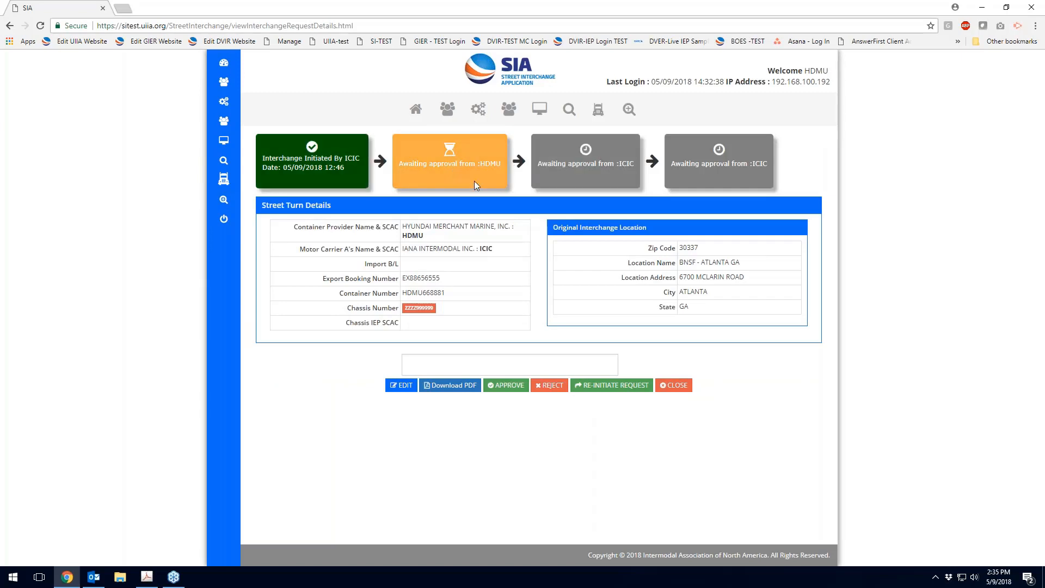
click(504, 387)
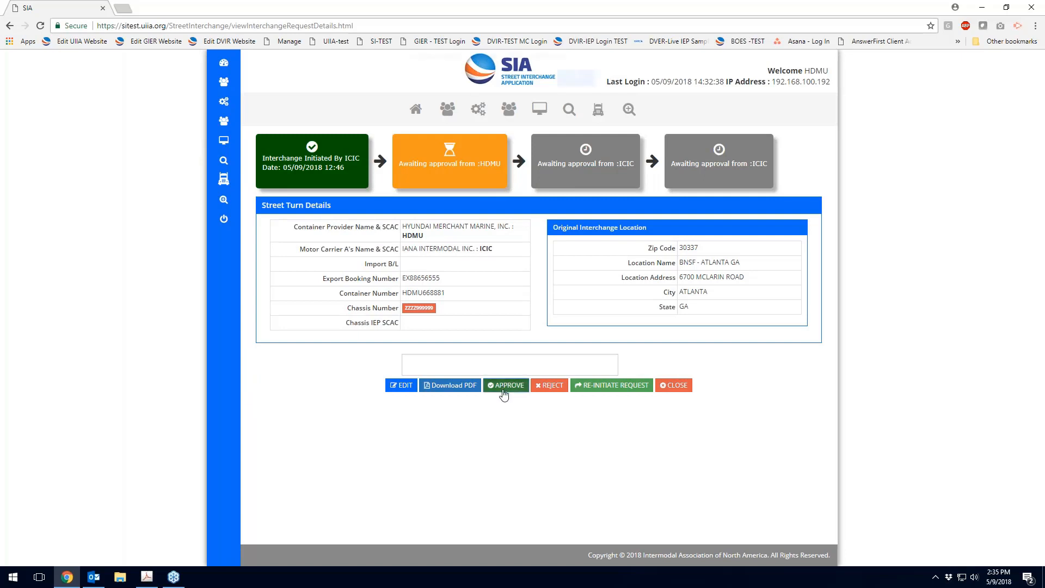
key(Return)
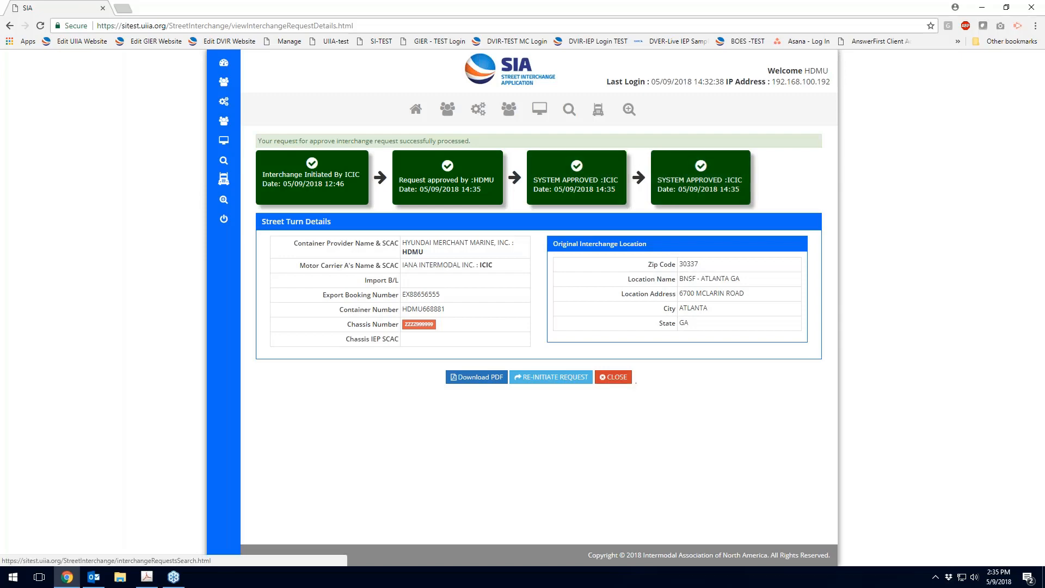
click(614, 377)
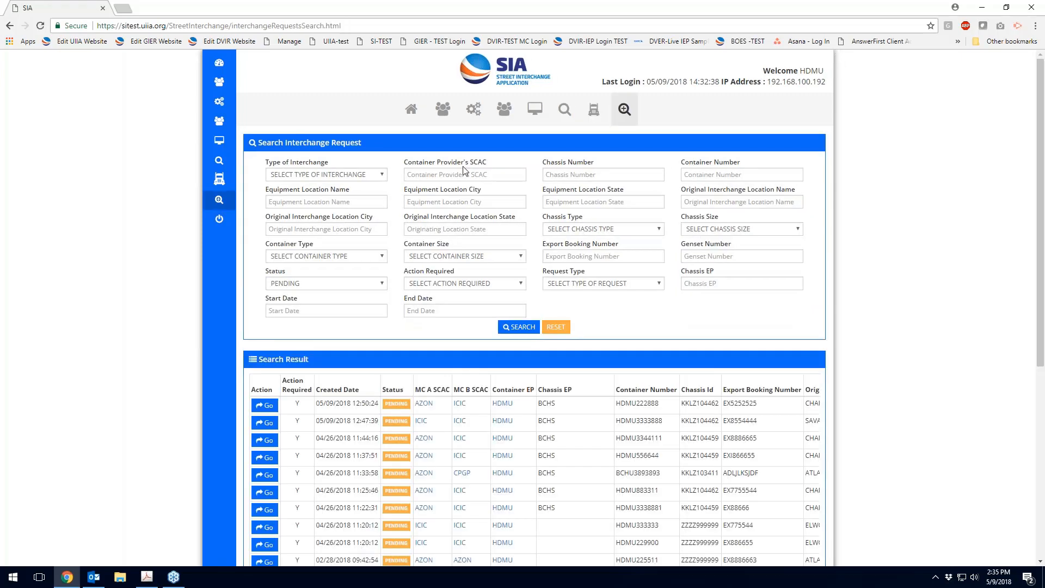